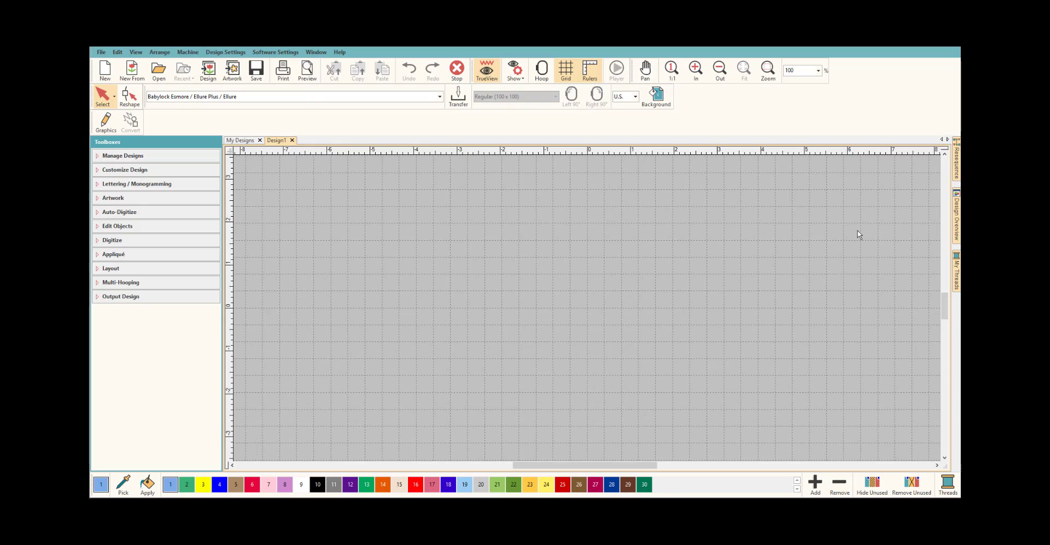
Expand the Lettering / Monogramming section of the Toolboxes panel.
left_click(140, 185)
Create Block2 lettering 'Arrete', enlarge it to about 6.3 in wide, move it left, colour it magenta (27).
left_click(110, 201)
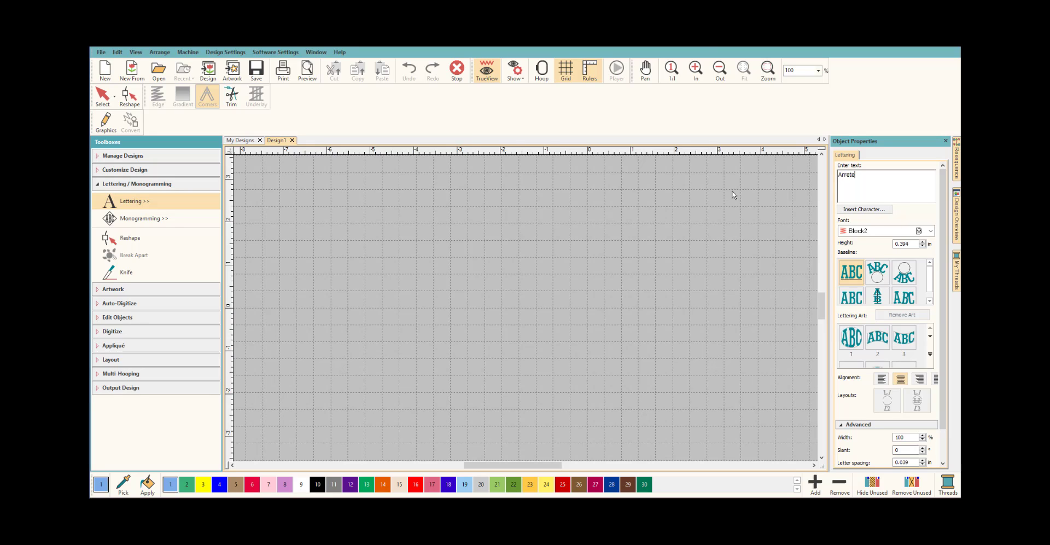
key("Return")
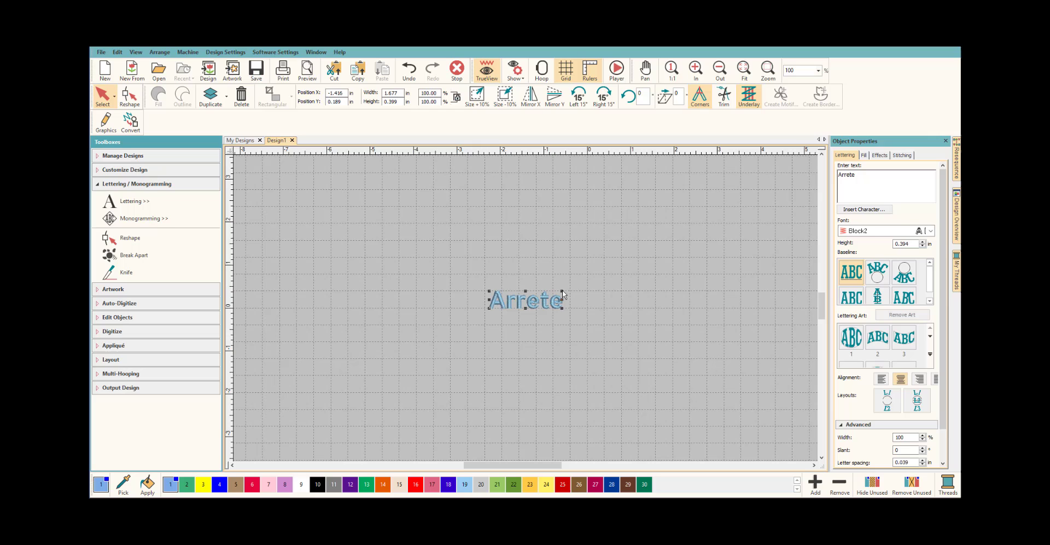
left_click_drag(563, 294, 762, 244)
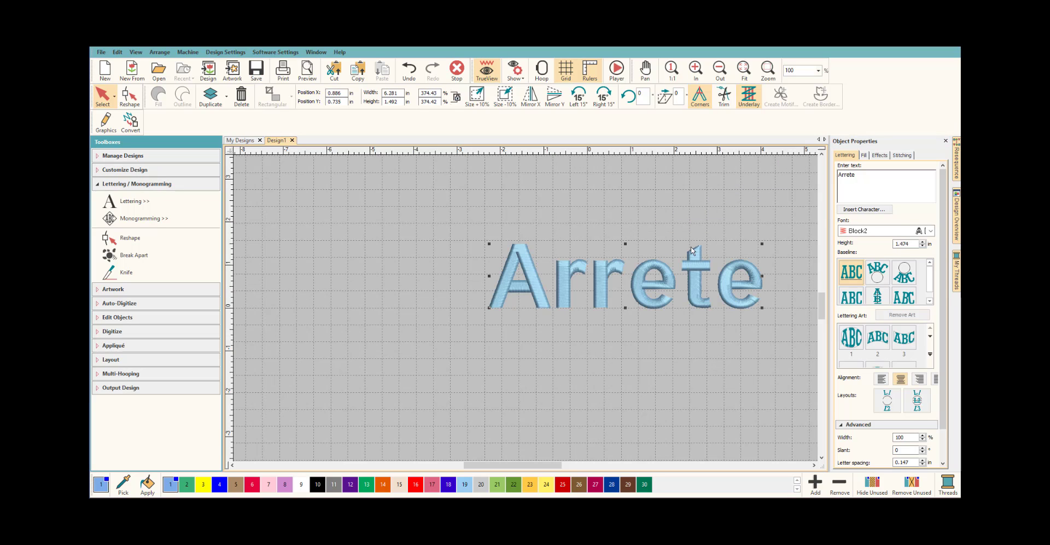
left_click_drag(659, 272, 568, 270)
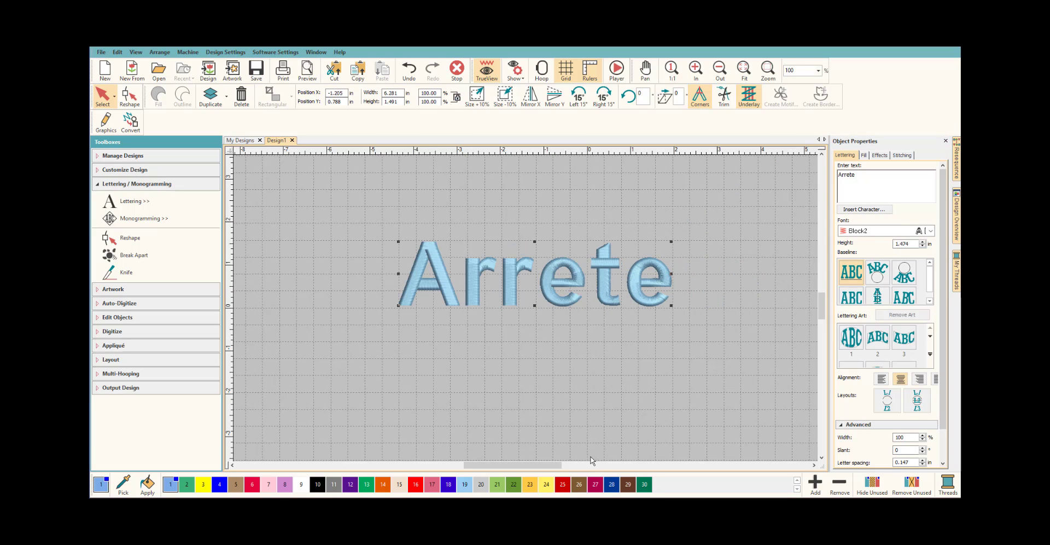
left_click(595, 484)
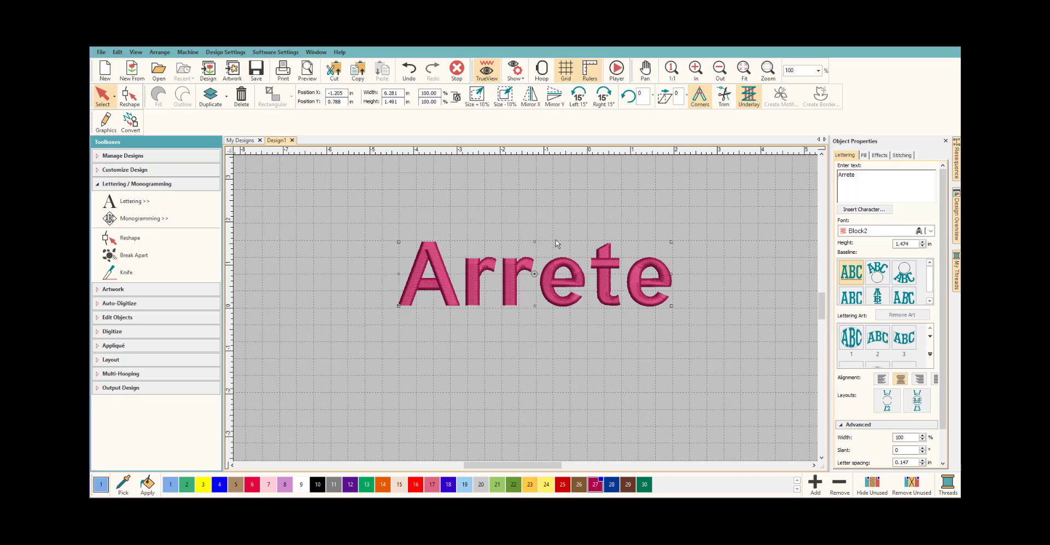
left_click(572, 213)
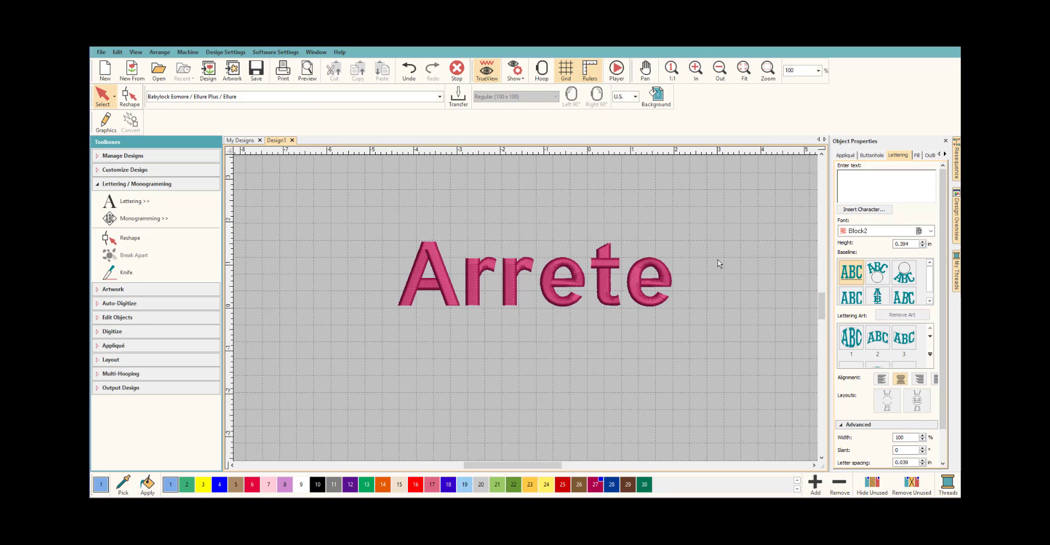
Replace the first e with ê from Insert Character so the lettering reads 'Arrête'.
left_click(602, 287)
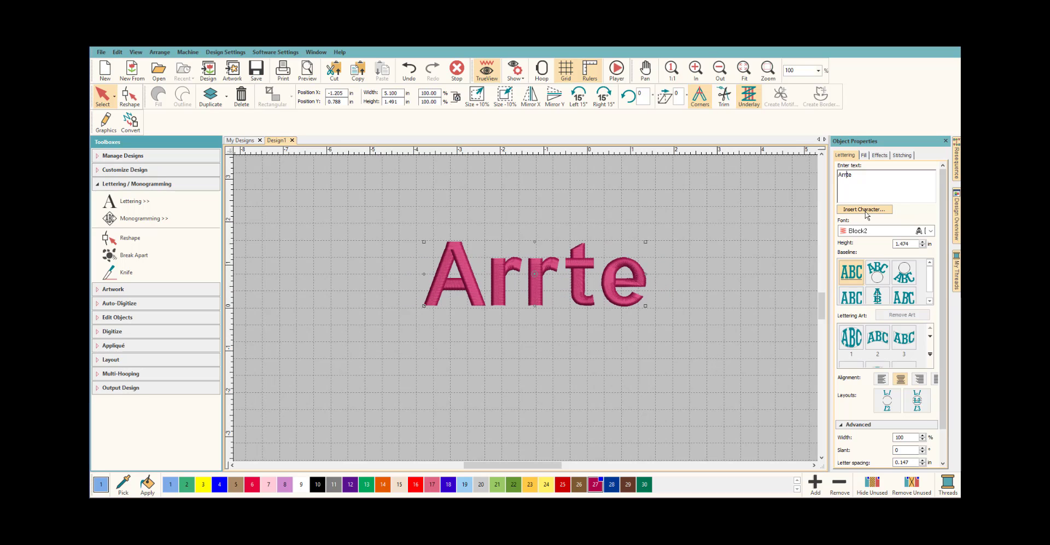
left_click(864, 209)
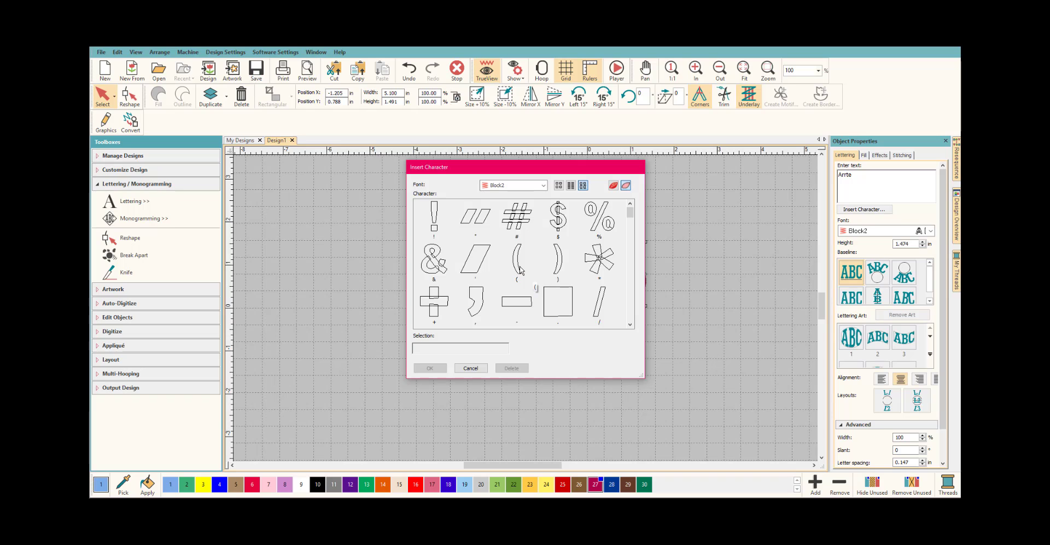
scroll(520, 270, "down", 1)
scroll(521, 270, "up", 2)
scroll(521, 270, "down", 3)
scroll(521, 269, "down", 6)
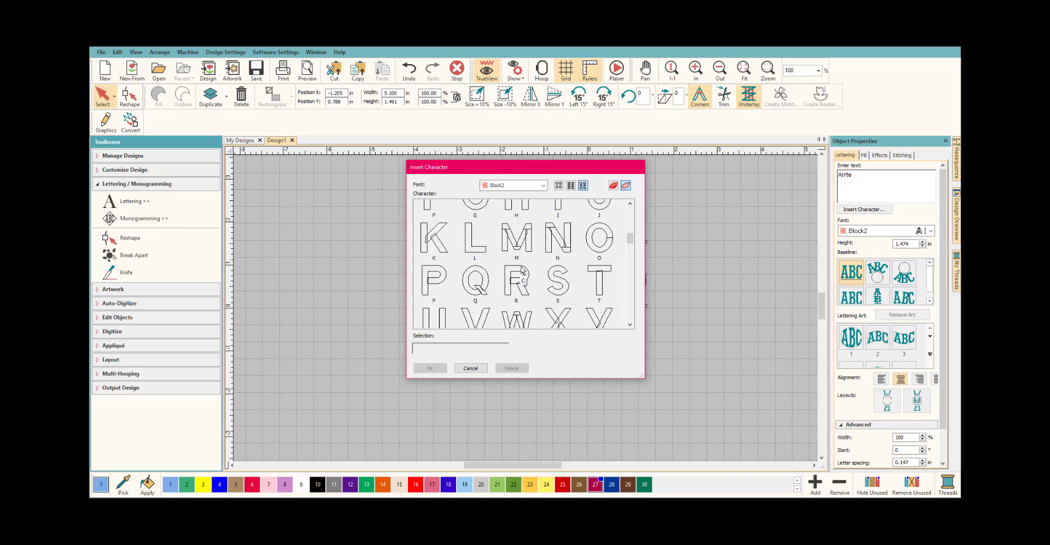
scroll(523, 270, "down", 3)
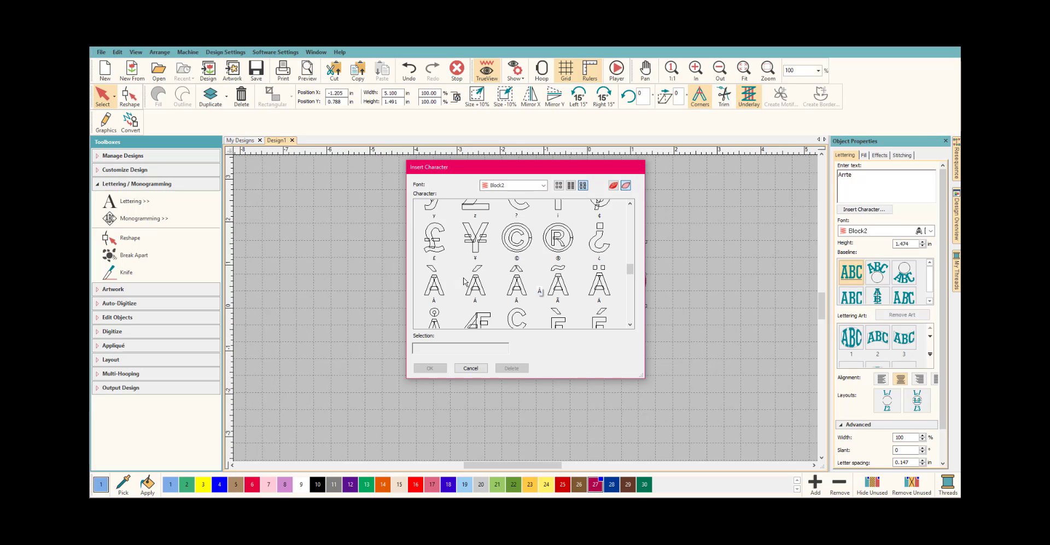
scroll(606, 279, "down", 2)
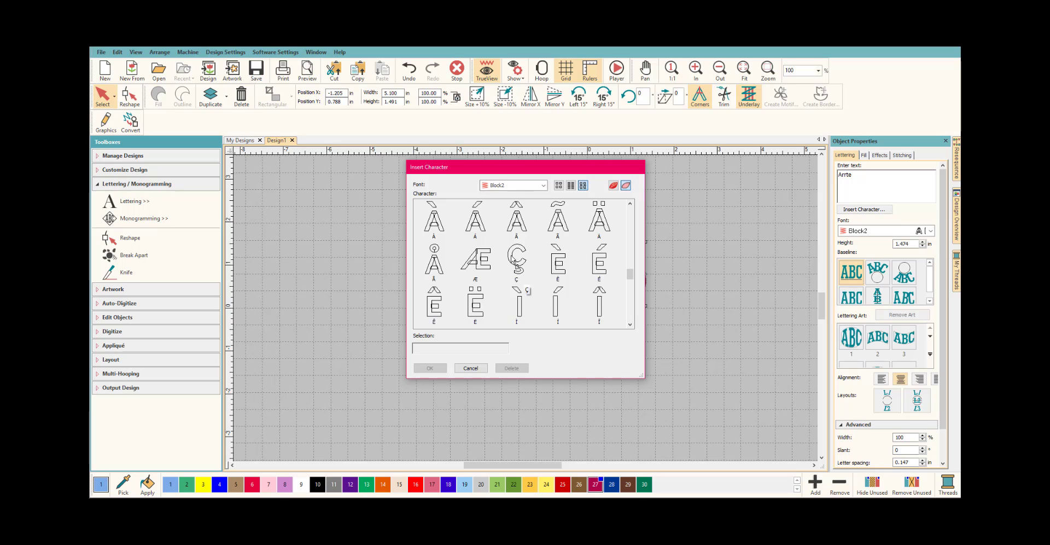
scroll(512, 260, "down", 3)
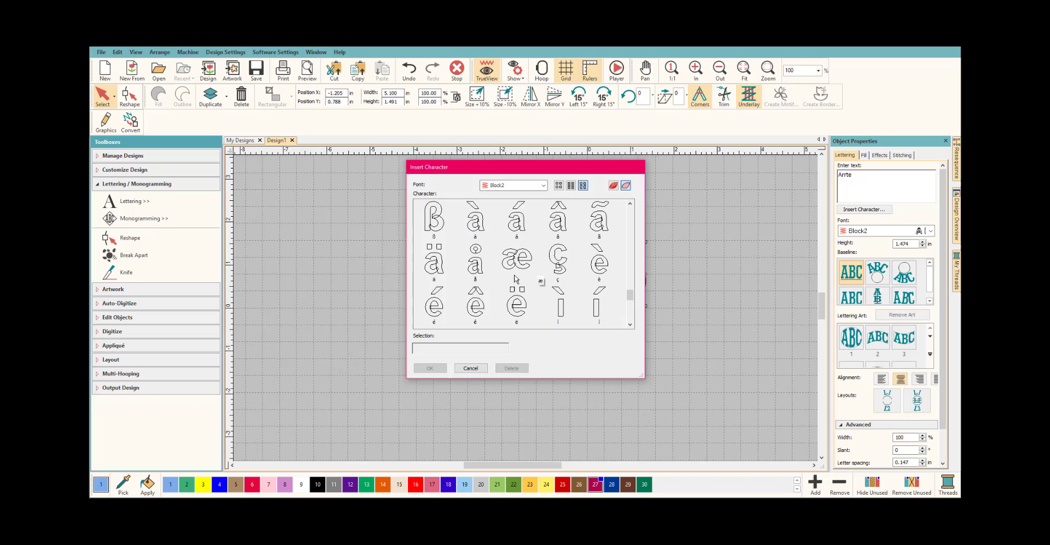
left_click(477, 309)
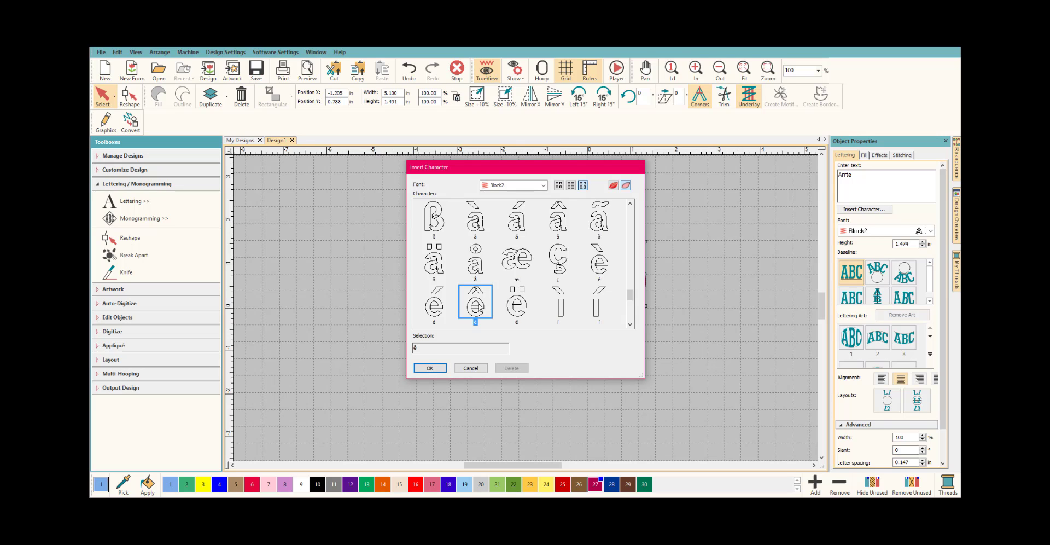
left_click(431, 368)
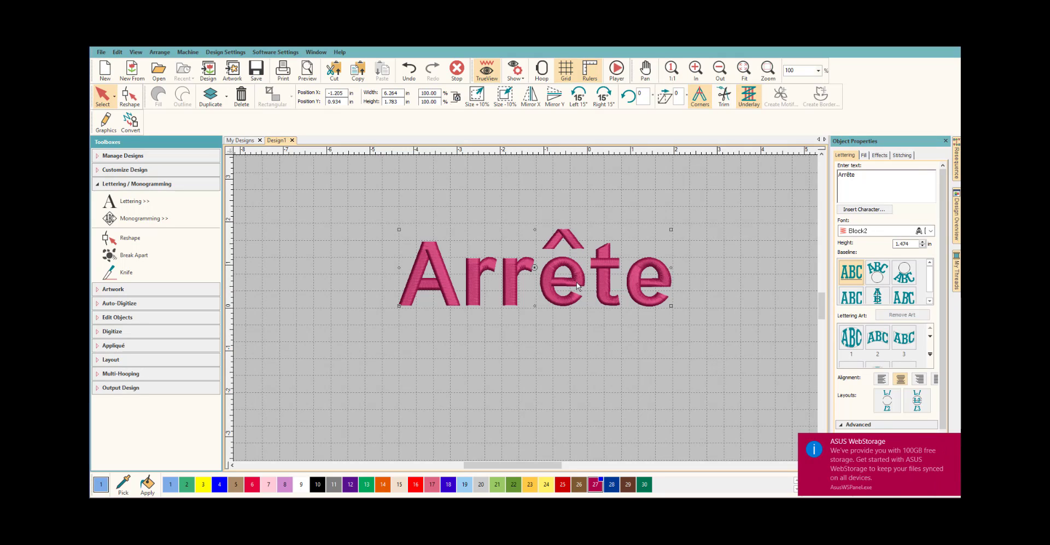
Replace the final e with é from the character picker, making the lettering 'Arrêté'.
left_click(668, 279)
left_click(865, 175)
left_click(855, 210)
scroll(529, 294, "down", 8)
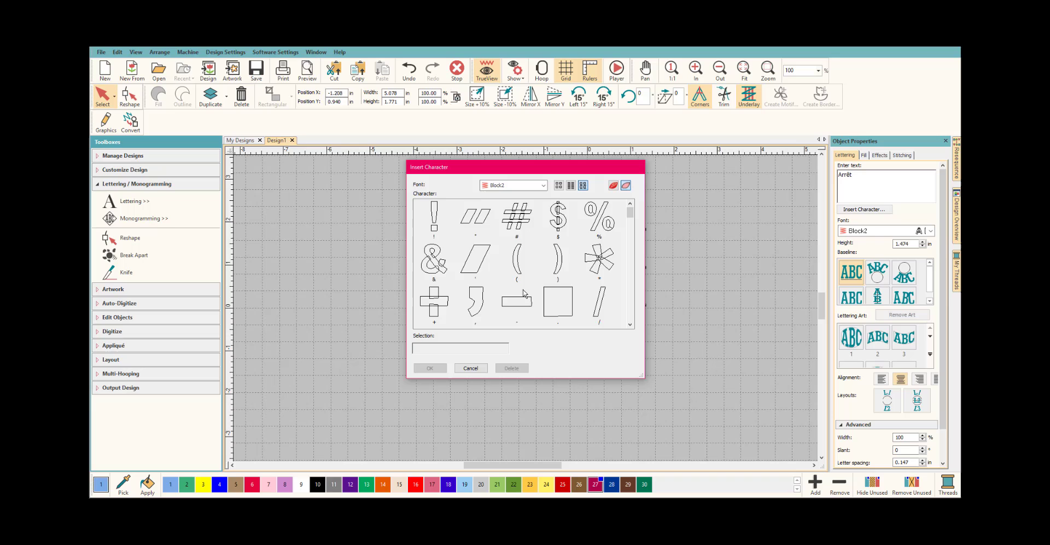
scroll(529, 294, "down", 15)
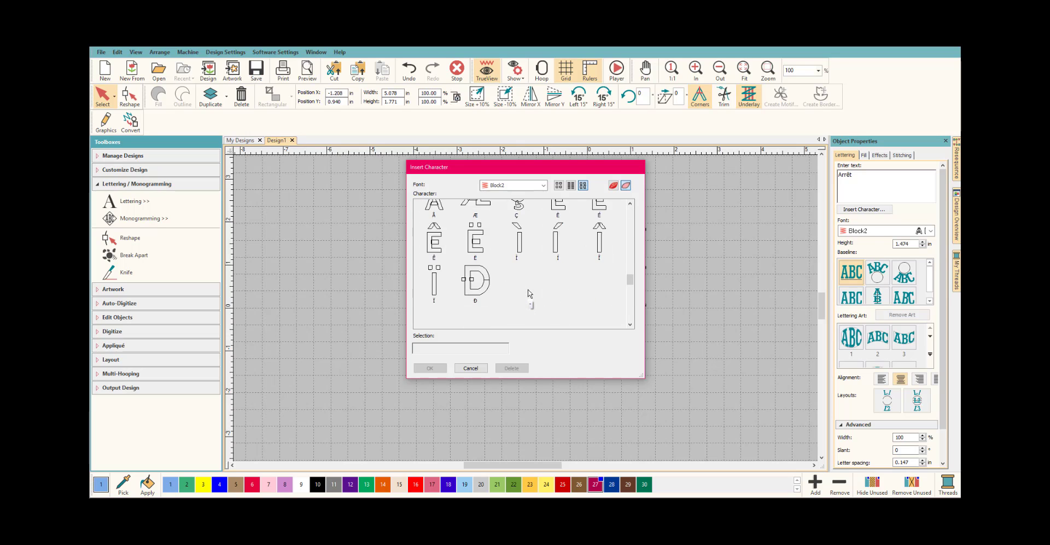
scroll(529, 294, "down", 2)
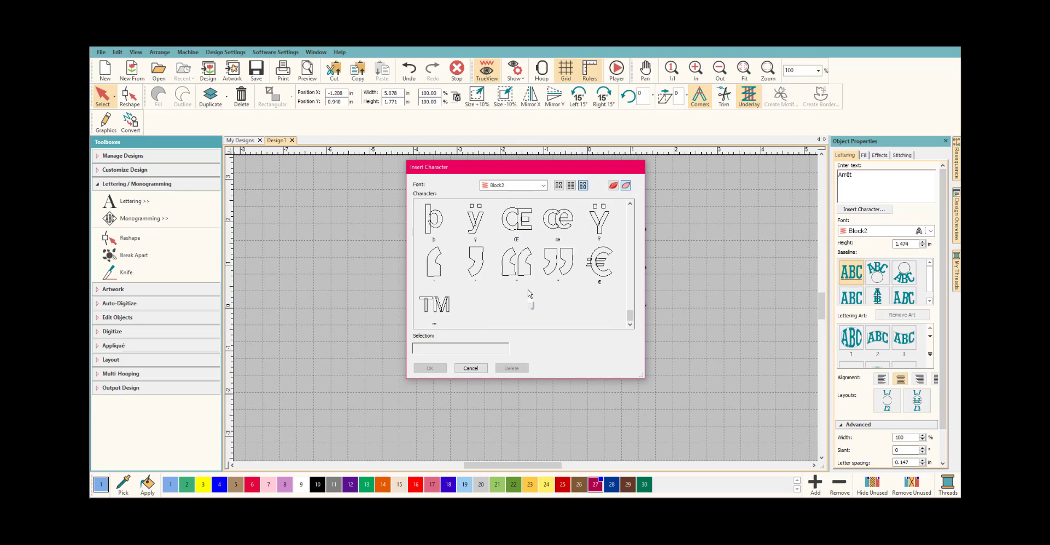
scroll(530, 294, "up", 3)
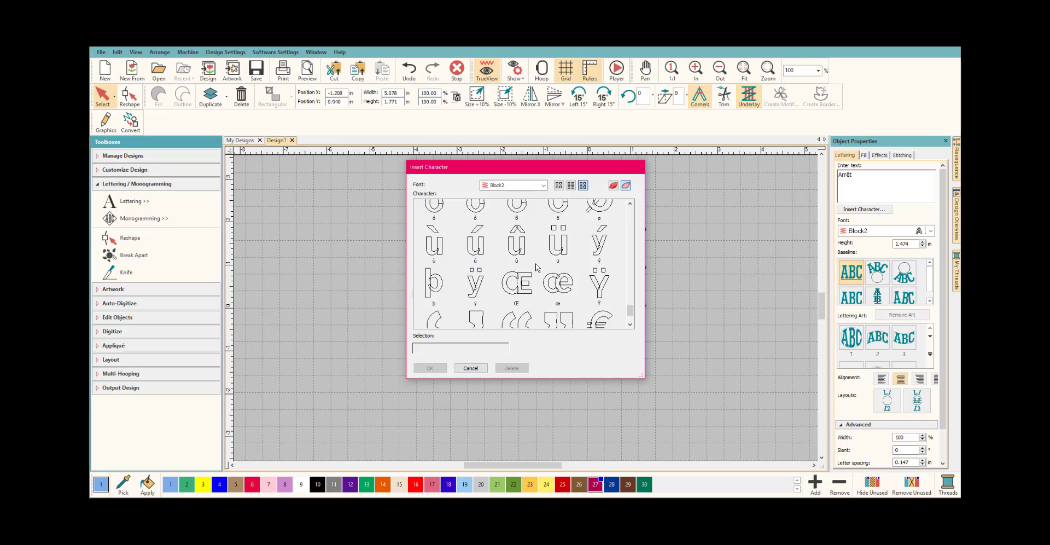
double_click(434, 245)
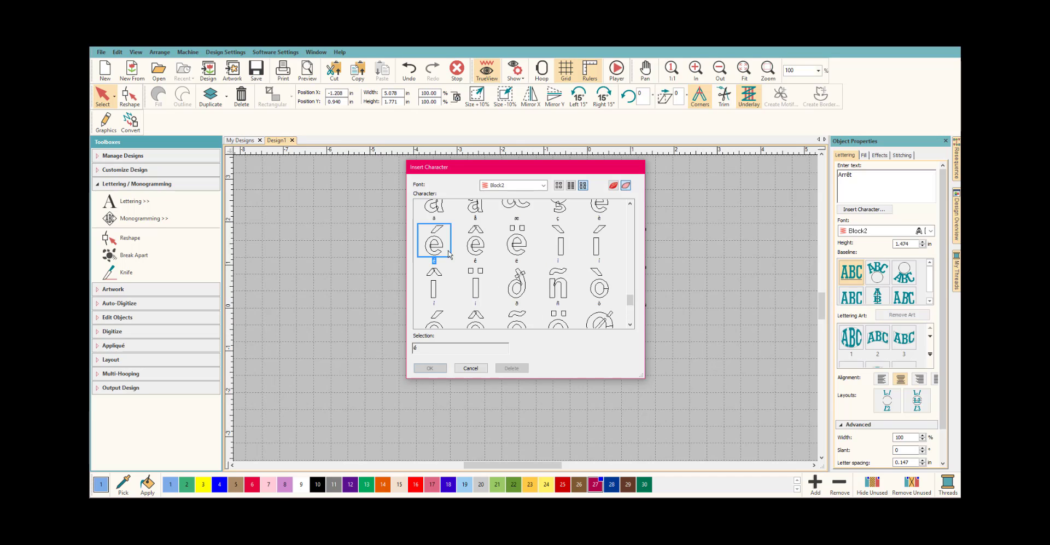
left_click(431, 368)
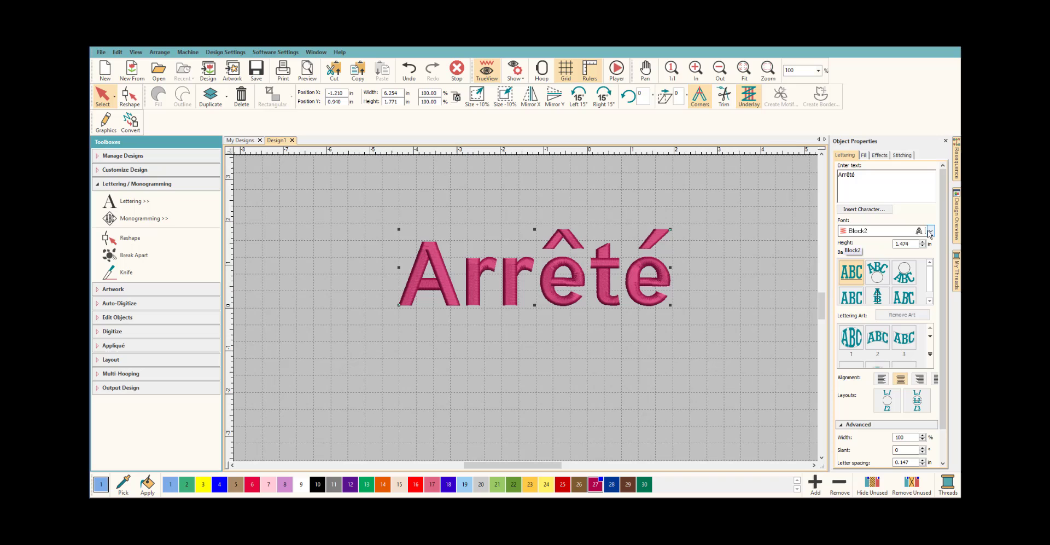
Switch the lettering font to CataLeya20mm script, where ê and é show as boxes.
left_click(879, 231)
scroll(869, 254, "down", 1)
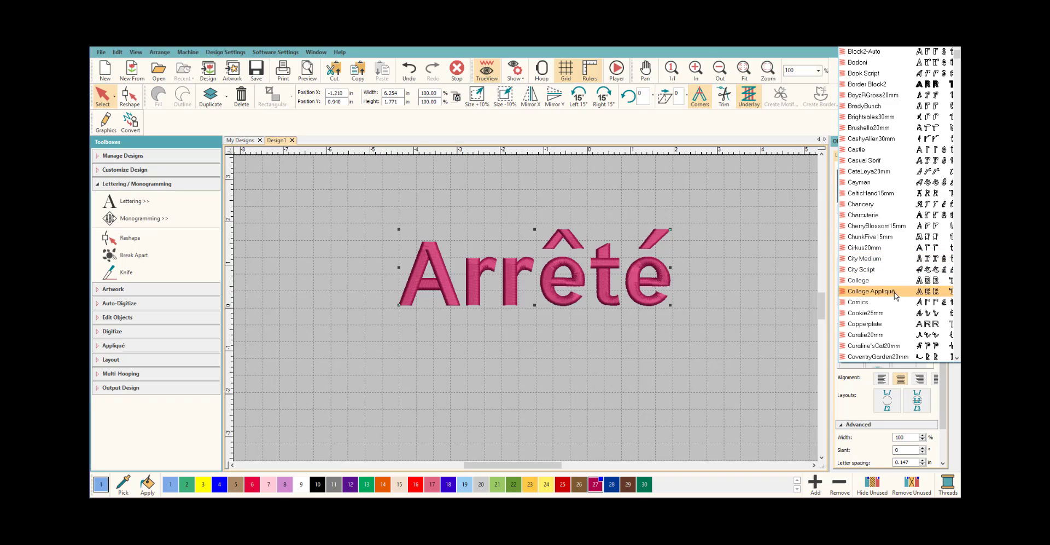
left_click(885, 179)
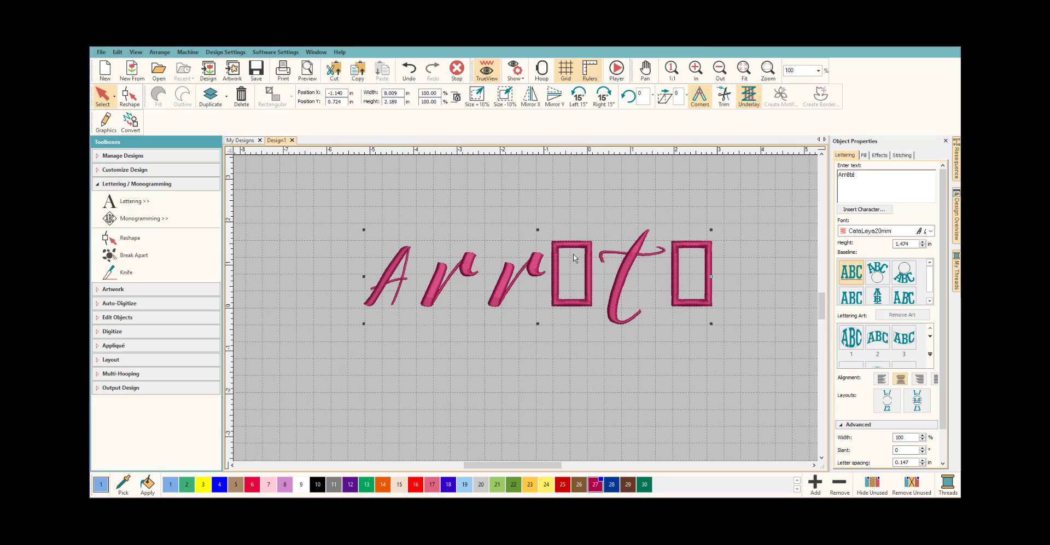
Move the script lettering up and left and edit its text to plain 'Arret'.
left_click_drag(568, 254, 522, 233)
left_click(586, 320)
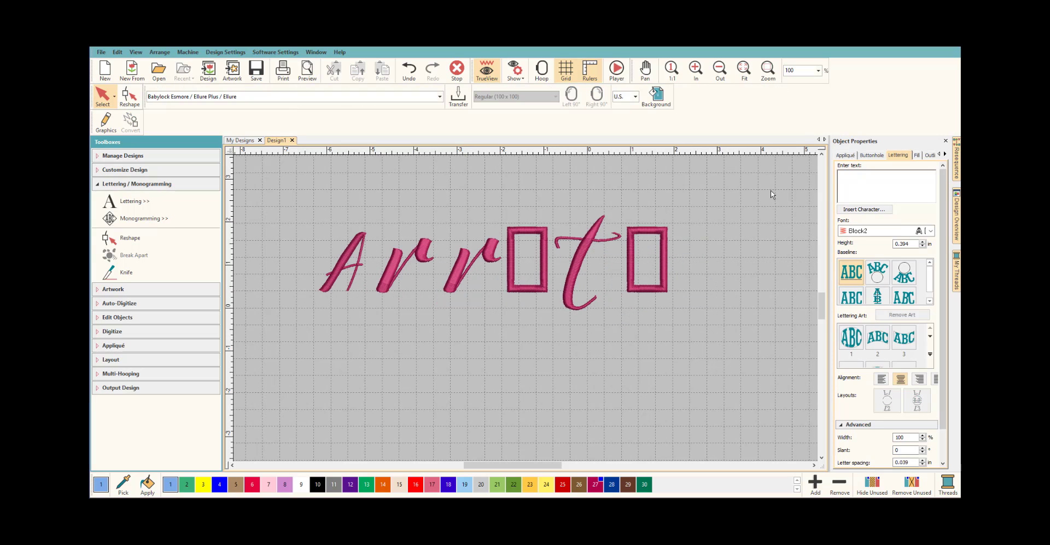
left_click(547, 255)
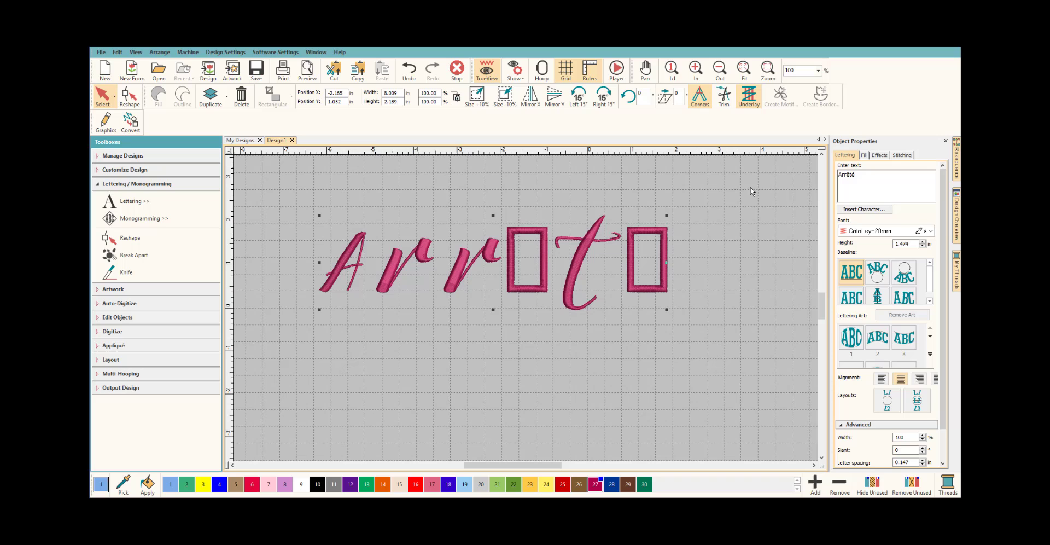
left_click(851, 174)
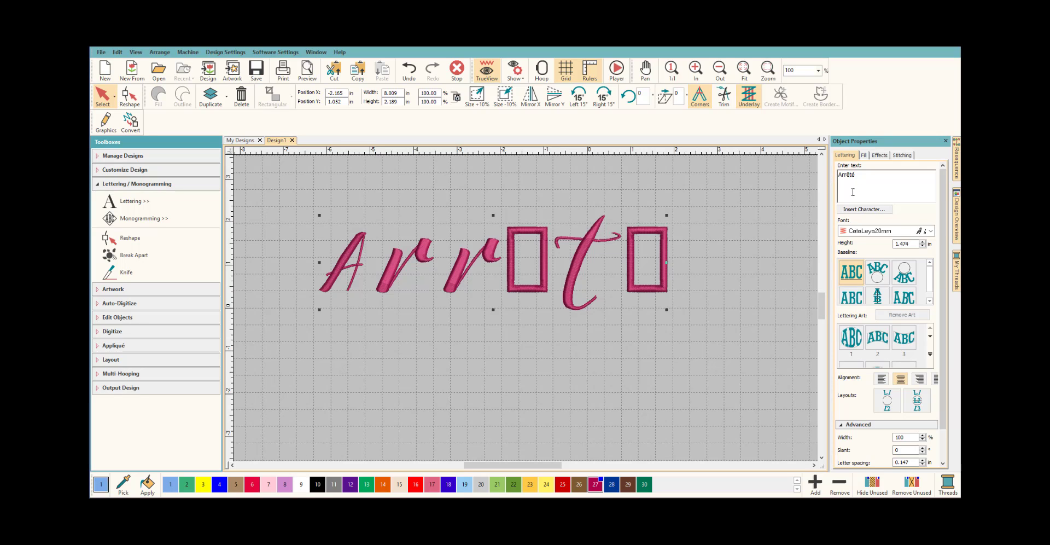
type("e")
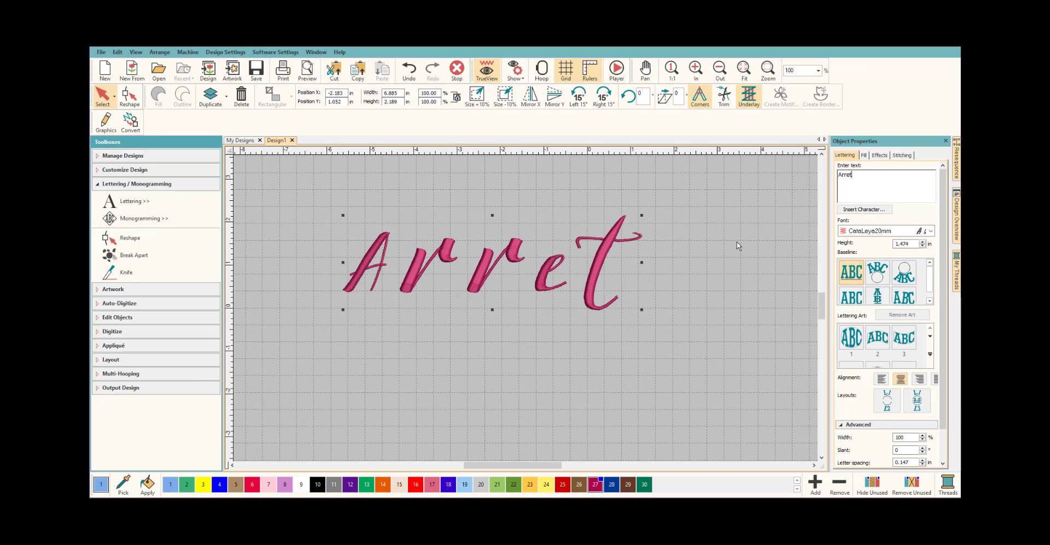
left_click(569, 357)
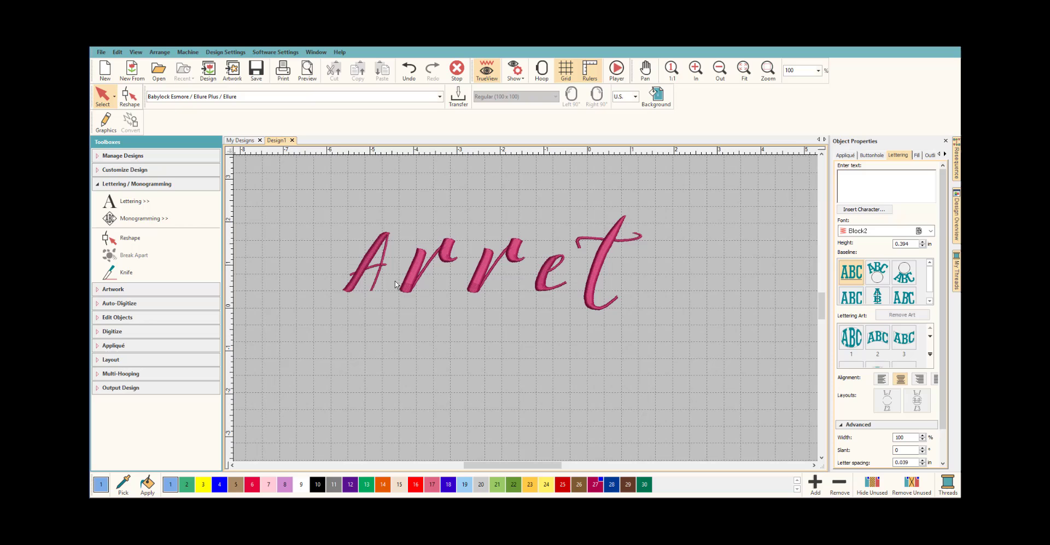
Digitize a satin open-shape chevron above the e of 'Arret' as a circumflex.
left_click(142, 186)
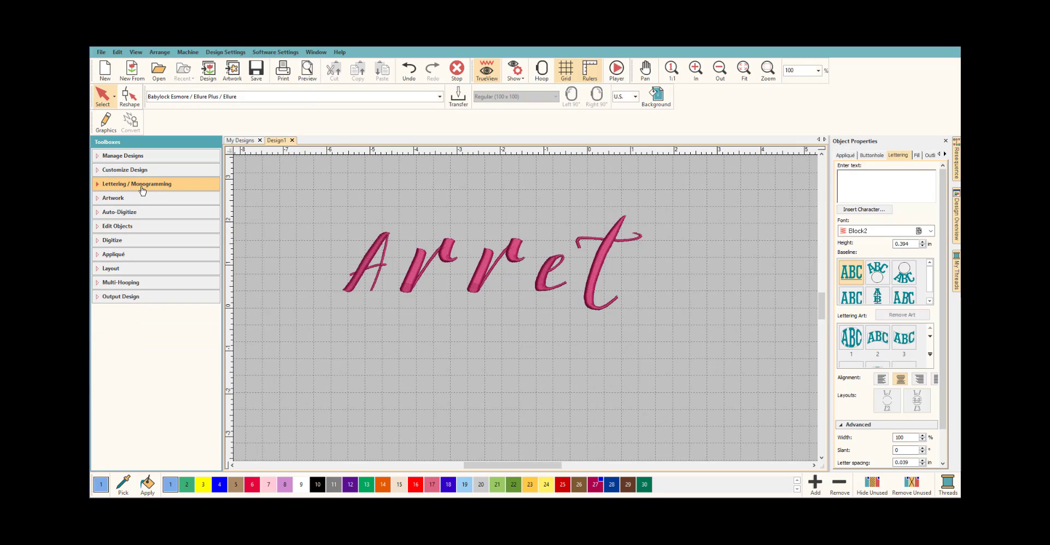
left_click(137, 244)
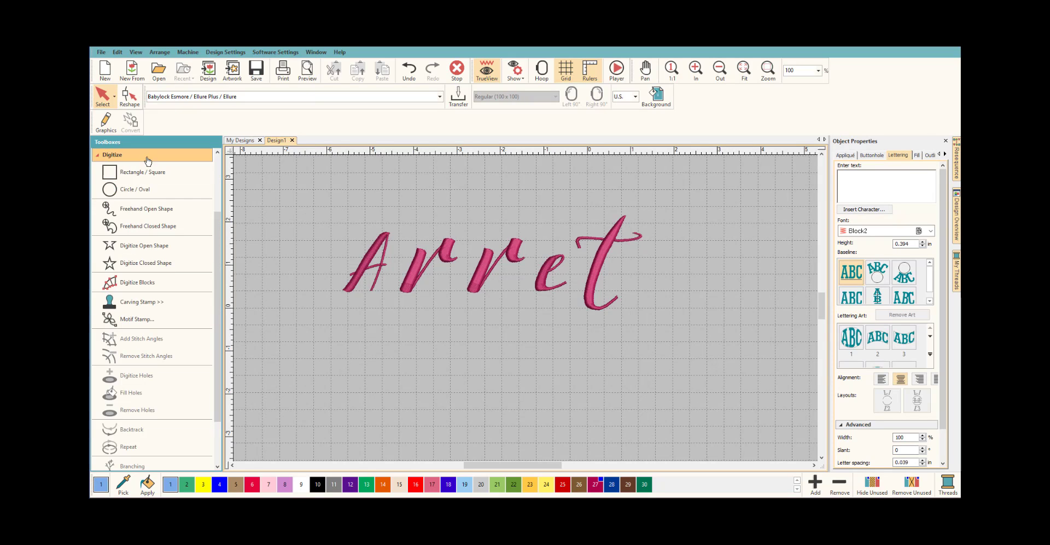
left_click(156, 249)
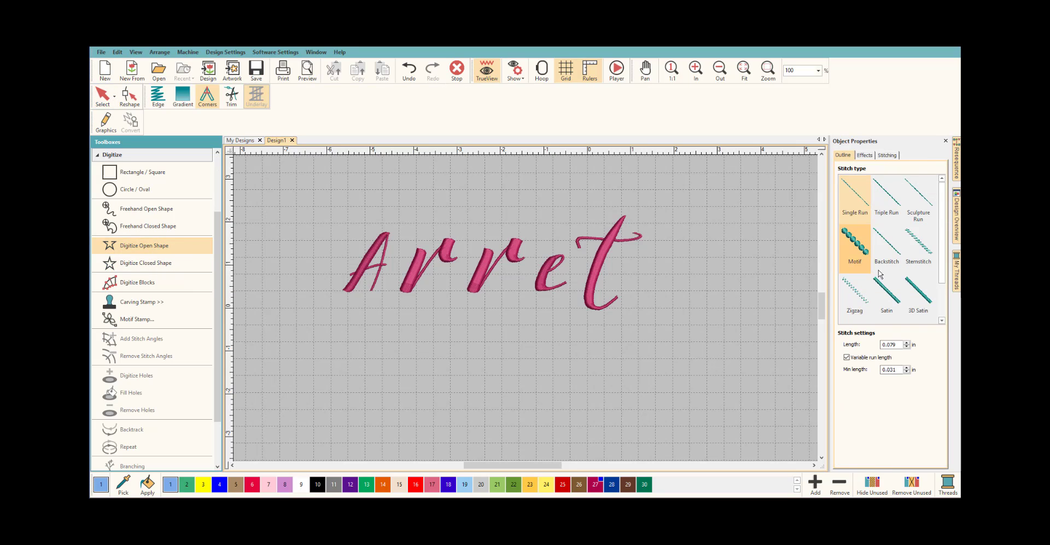
left_click(886, 291)
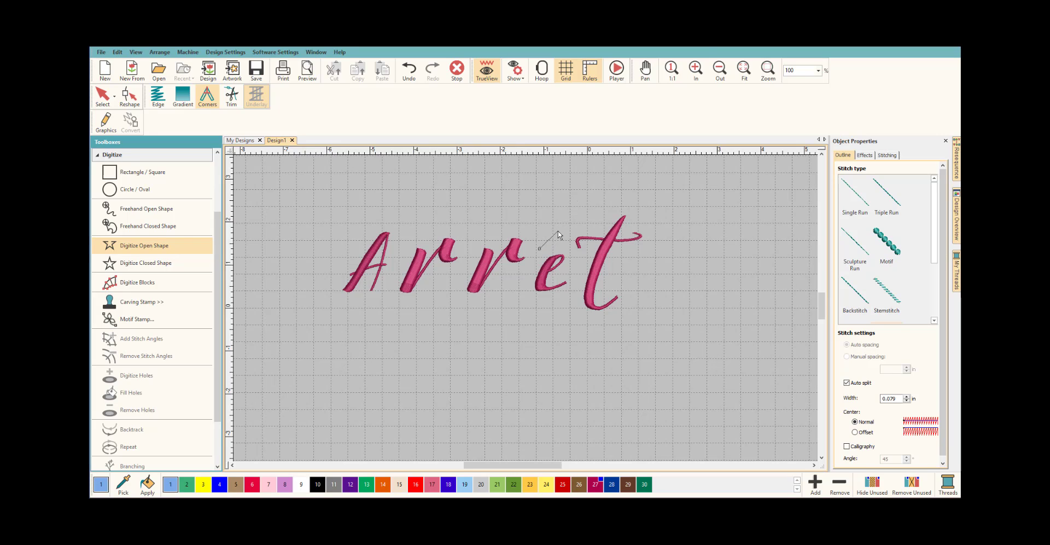
left_click(558, 231)
left_click(571, 251)
key("Return")
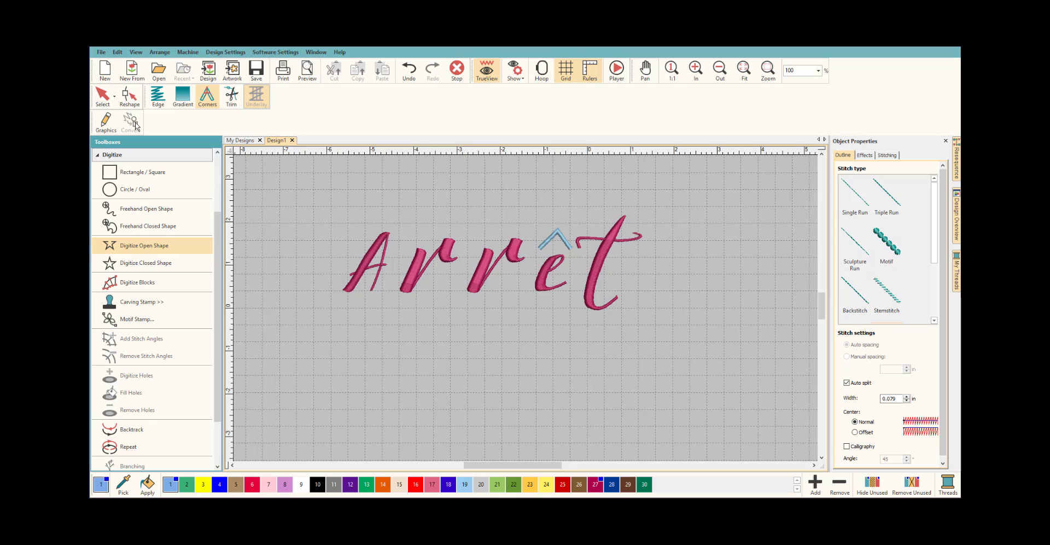
Delete the chevron and place a copy of the lettering below the original.
left_click(103, 96)
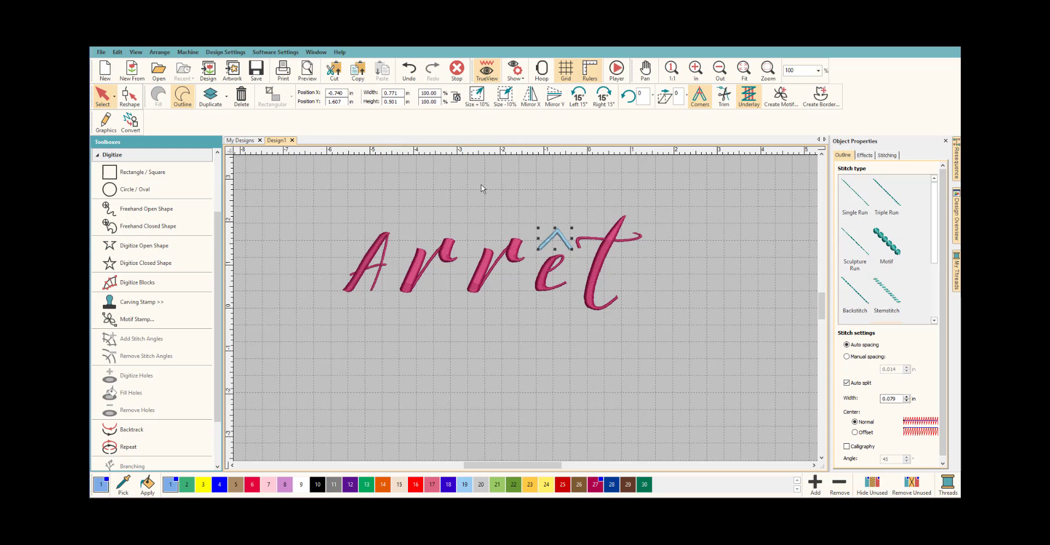
key("Delete")
left_click(498, 264)
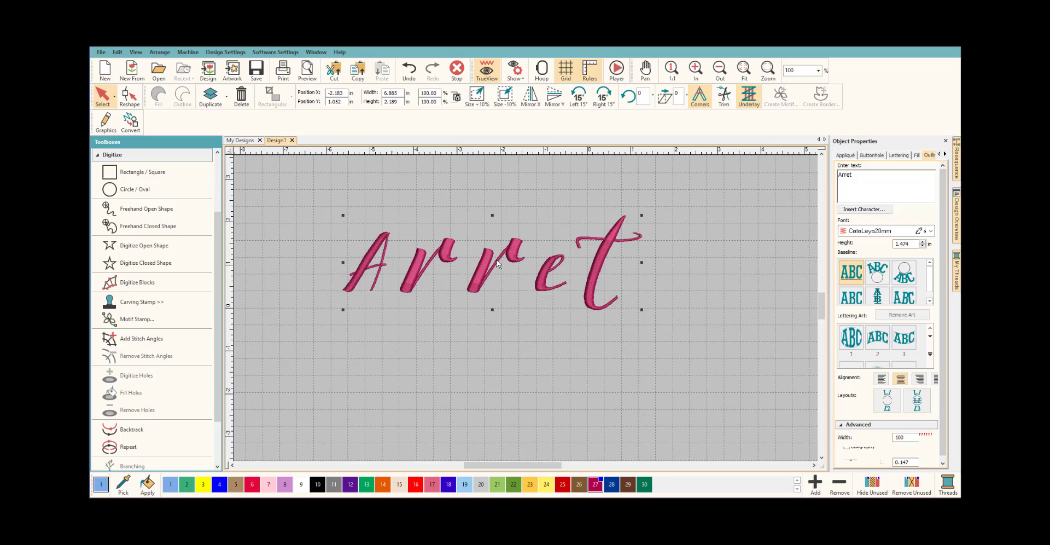
left_click_drag(498, 264, 495, 368)
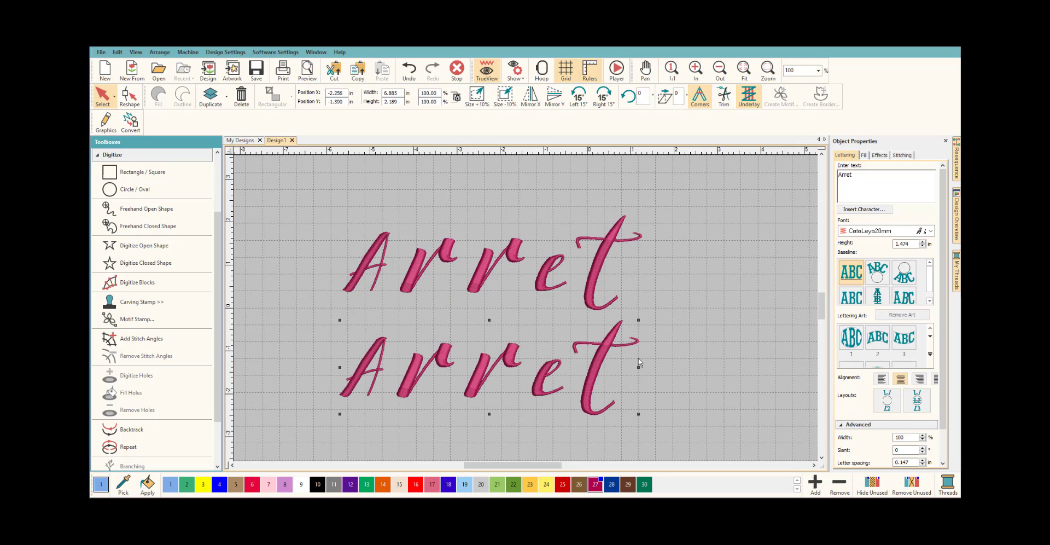
Set the lower copy's font to Block1.
left_click(930, 230)
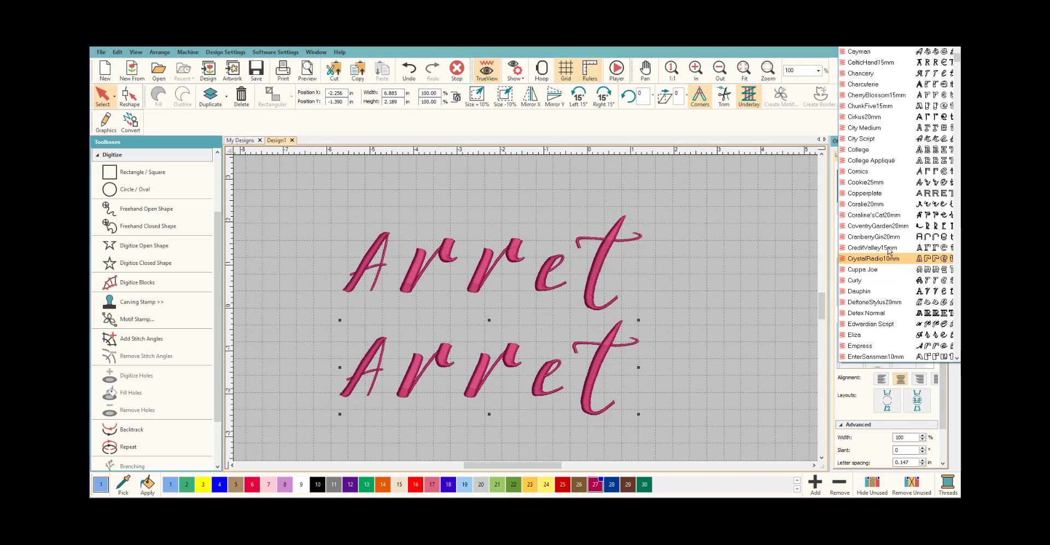
scroll(887, 158, "up", 3)
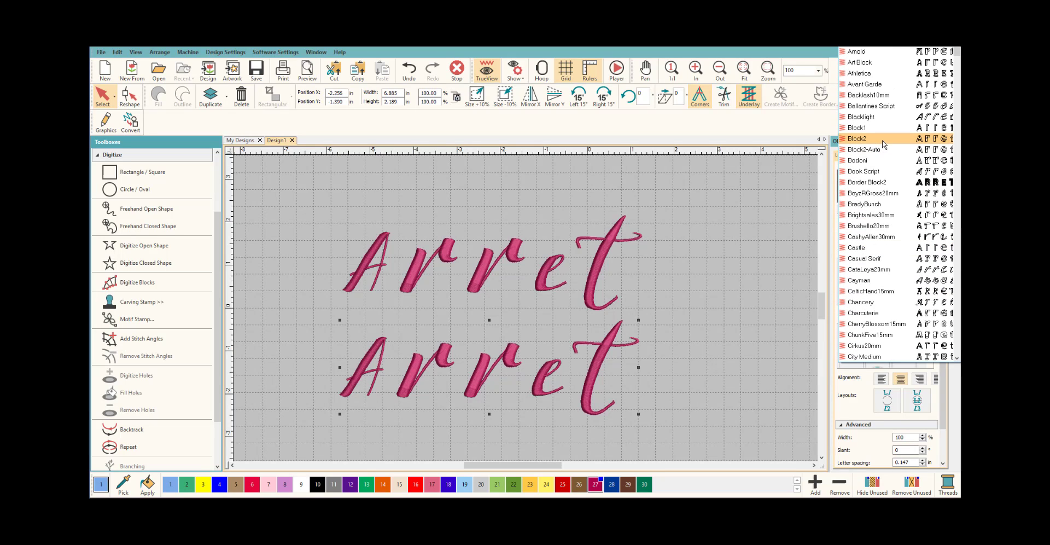
left_click(872, 128)
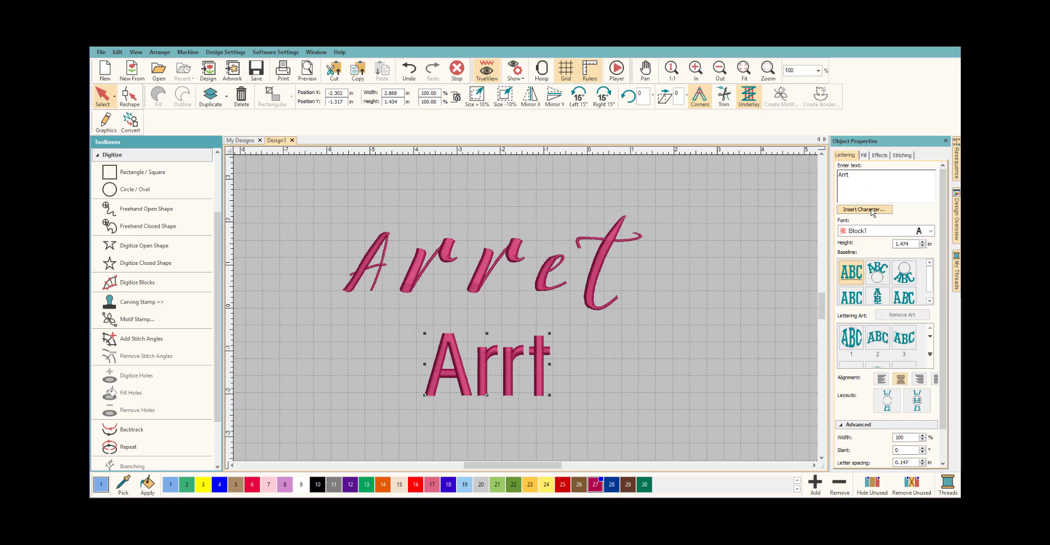
Insert ê into the Block1 copy so it reads 'Arrêt' with a stitched circumflex.
left_click(872, 210)
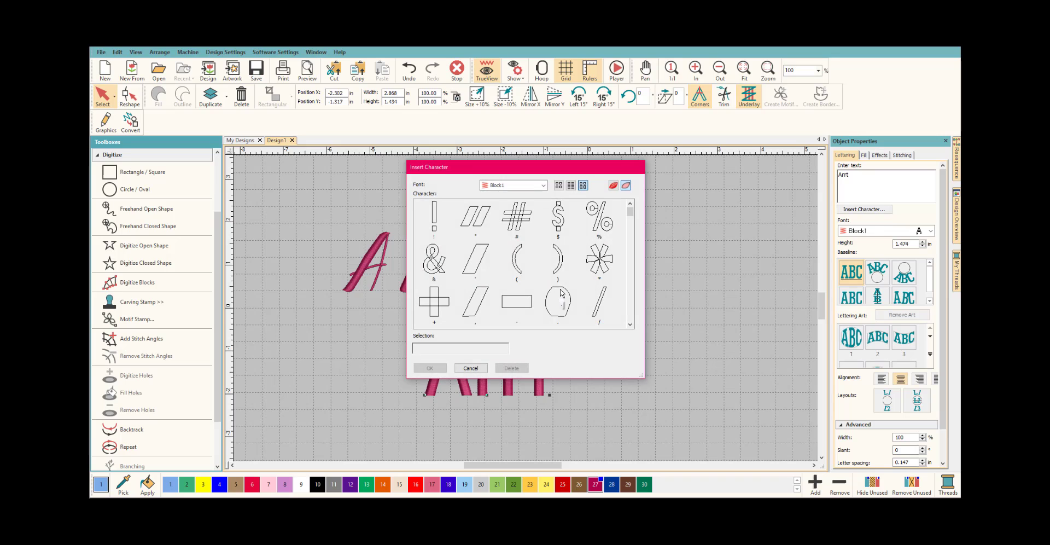
scroll(560, 292, "down", 10)
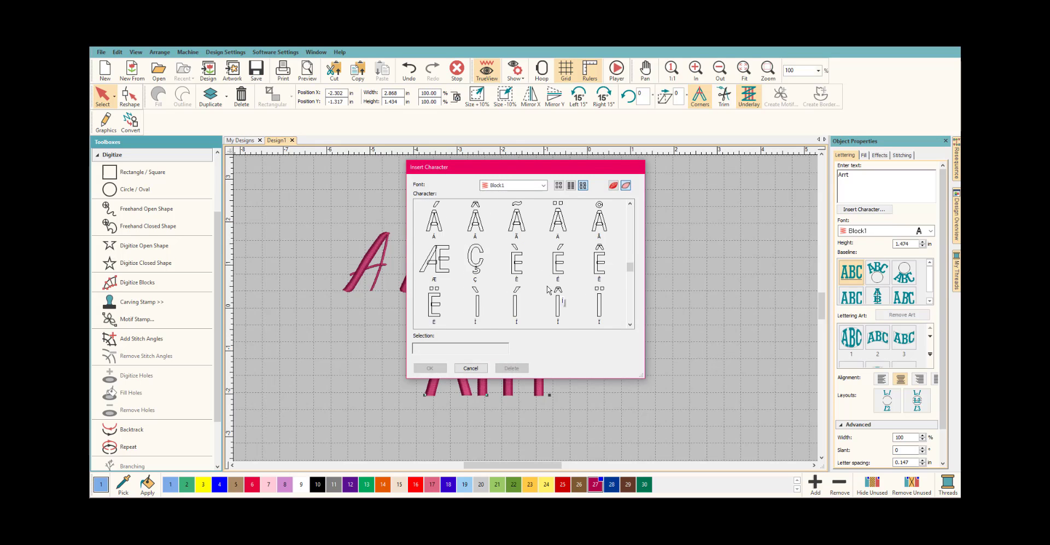
scroll(548, 290, "down", 5)
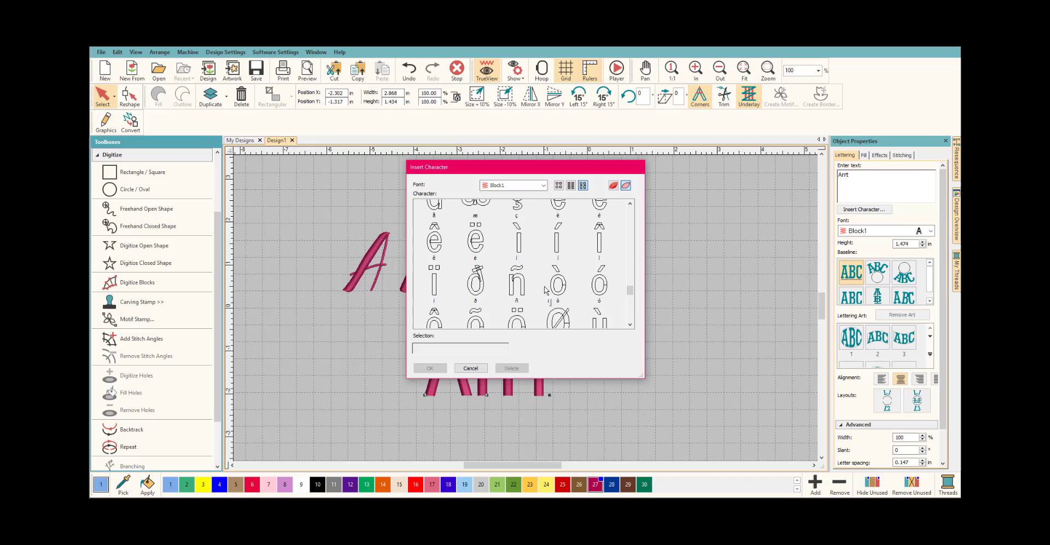
left_click(441, 241)
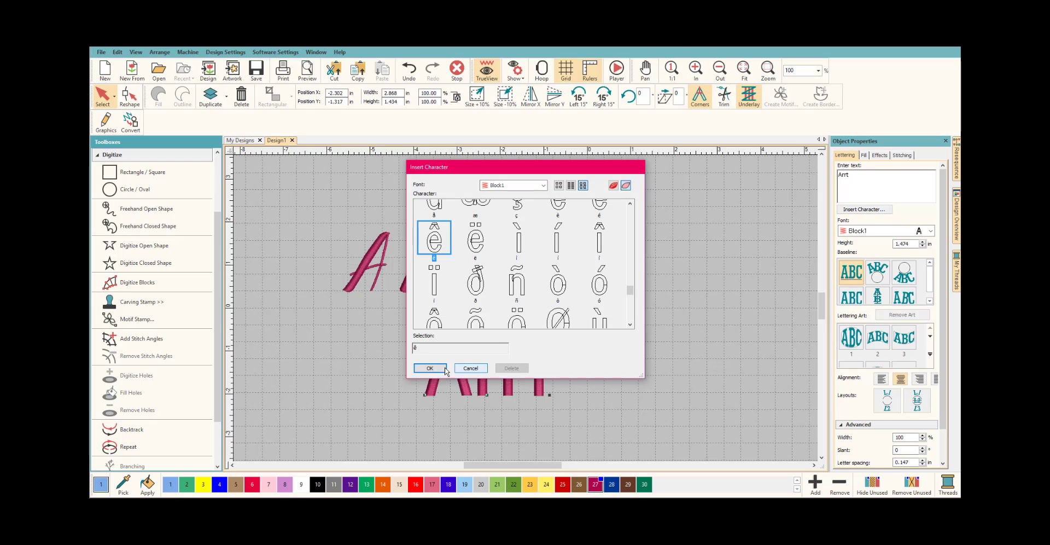
left_click(430, 368)
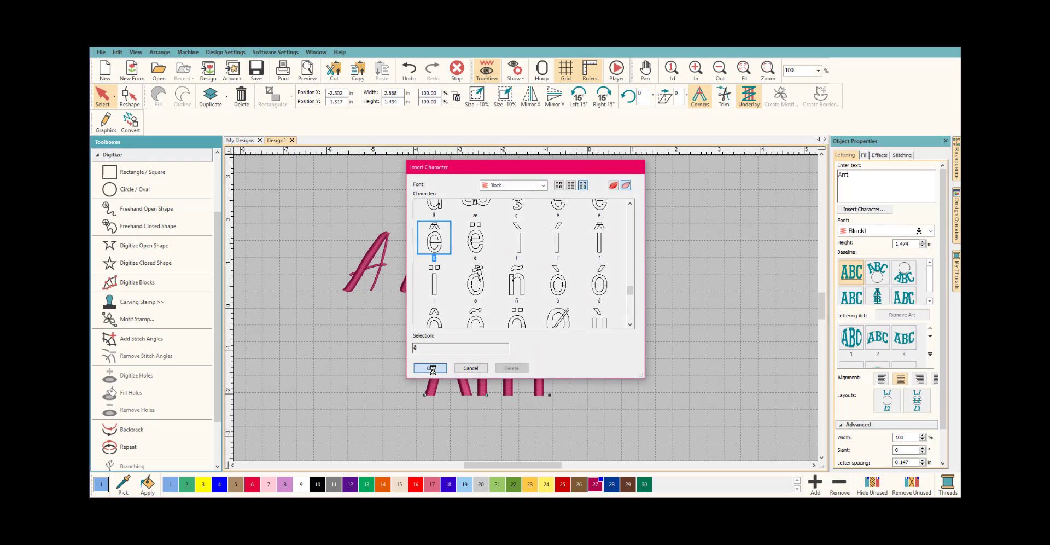
left_click(598, 369)
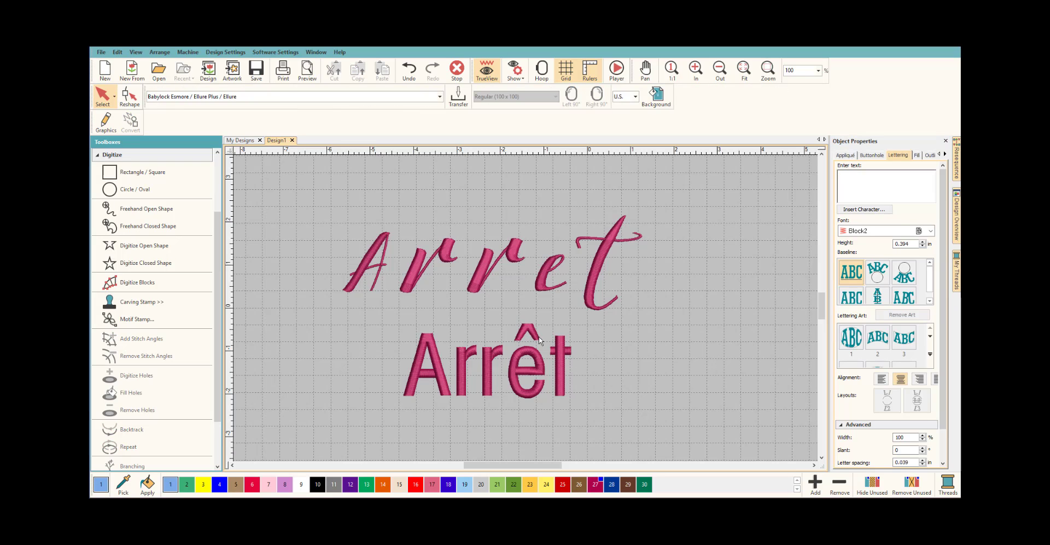
Trace the Block1 ê's circumflex as a three-point open shape.
left_click(154, 255)
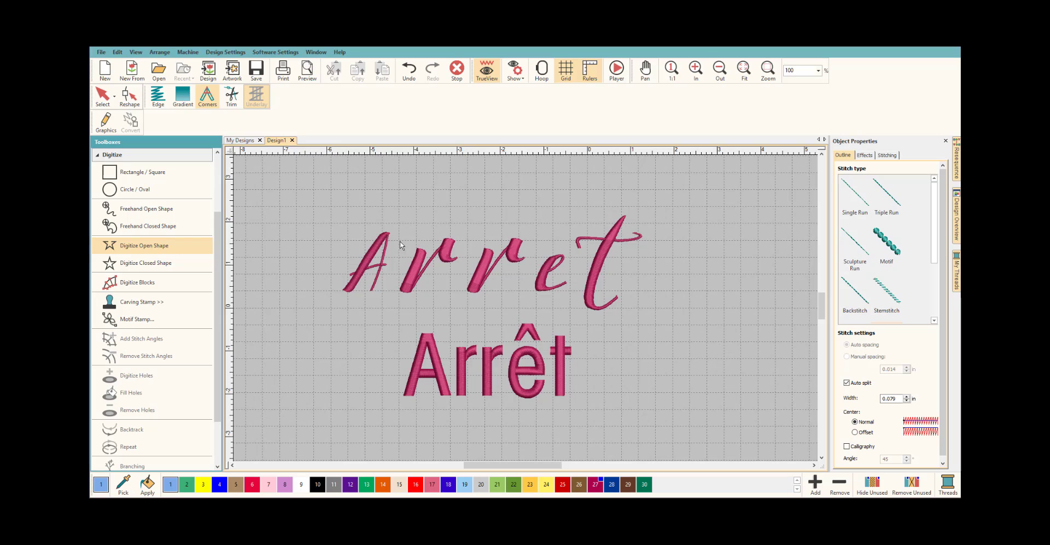
left_click(513, 337)
left_click(530, 322)
left_click(541, 343)
key("Return")
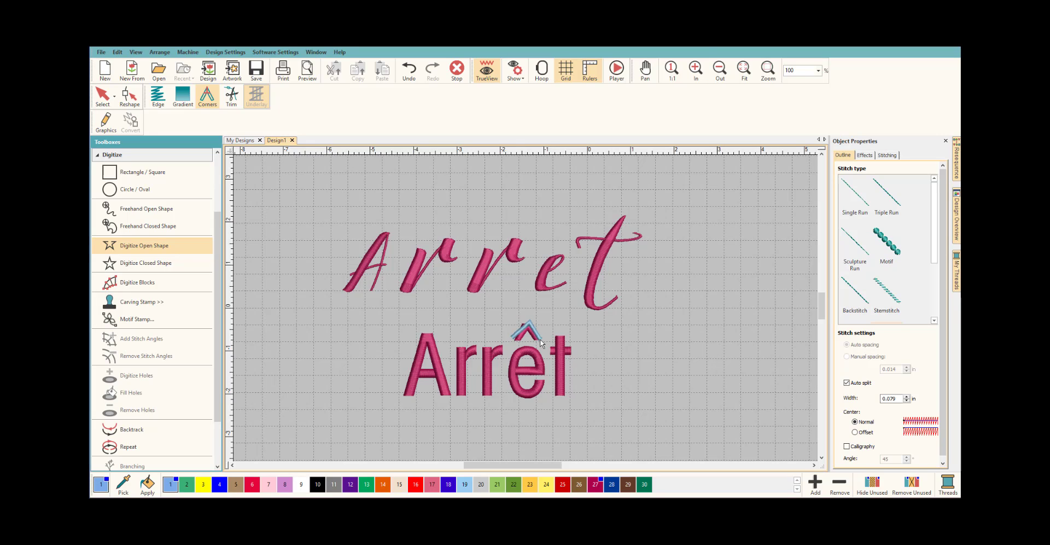
Move the traced accent above the script e and delete the Block1 'Arrêt' reference.
left_click(108, 104)
left_click_drag(516, 321, 547, 243)
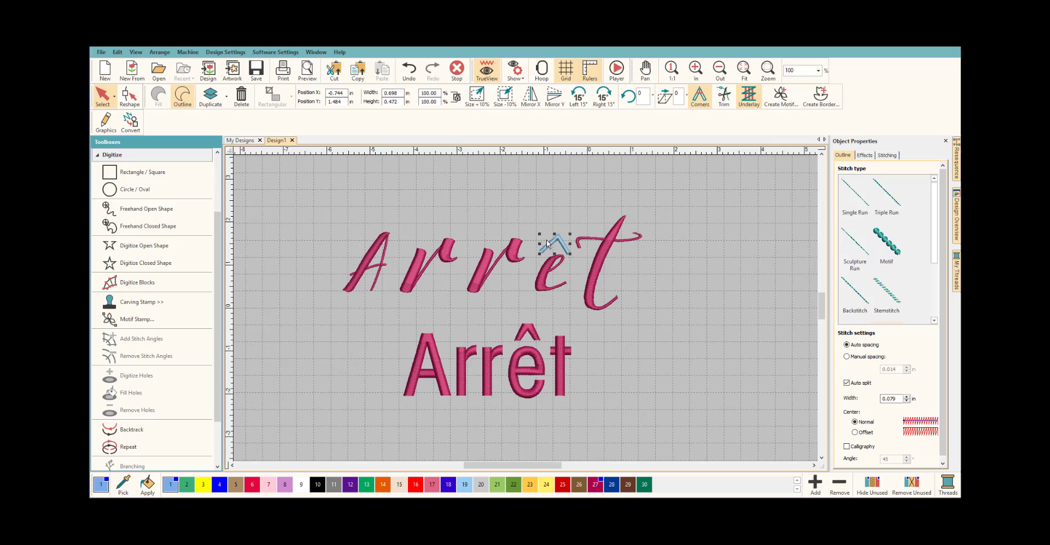
left_click(604, 350)
left_click(469, 363)
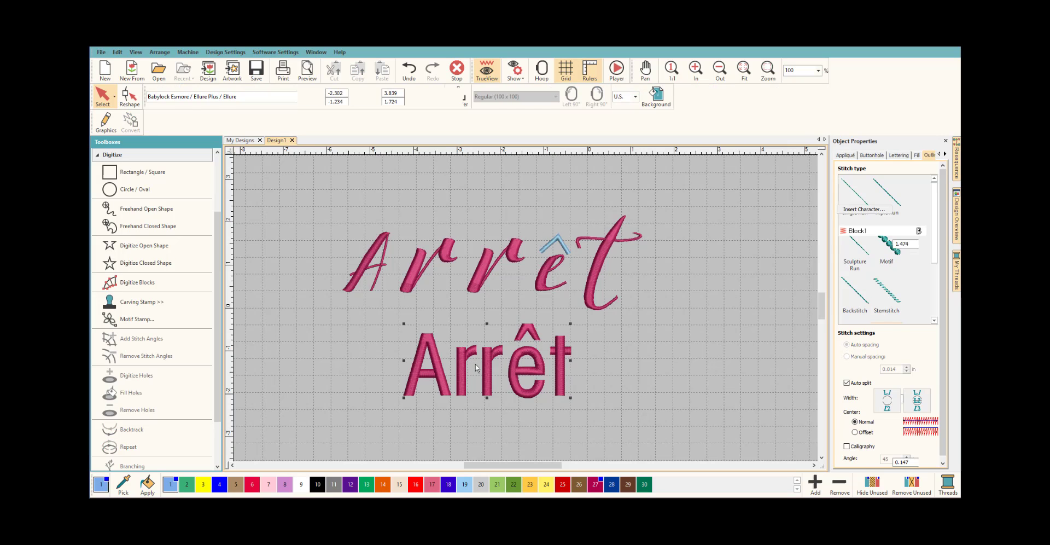
key("Delete")
left_click(565, 250)
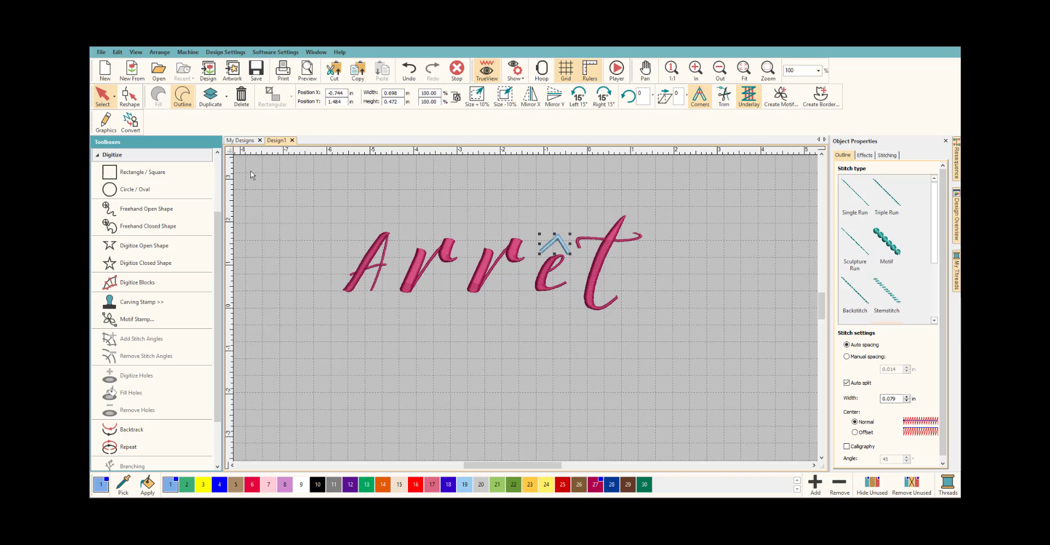
left_click(117, 52)
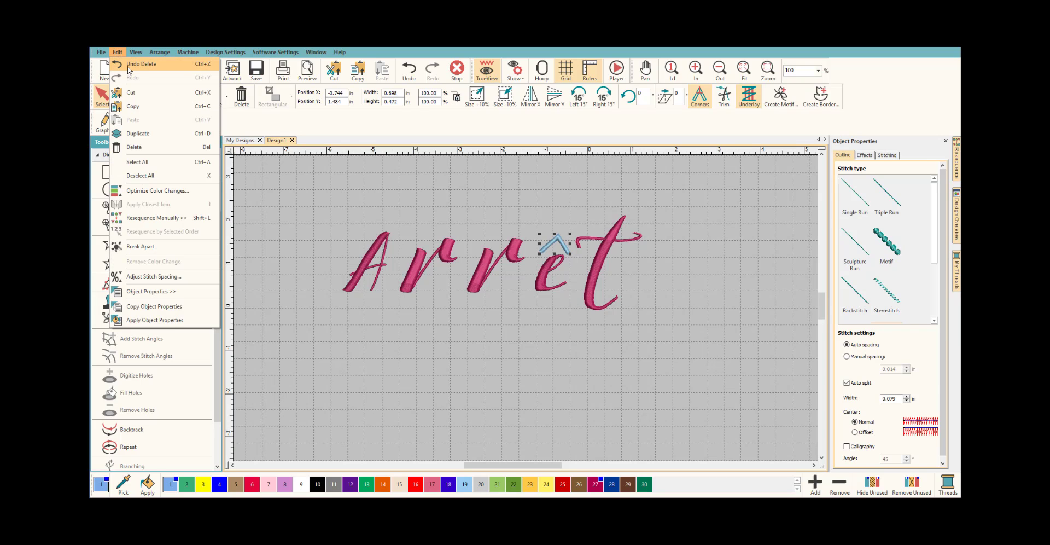
left_click(131, 64)
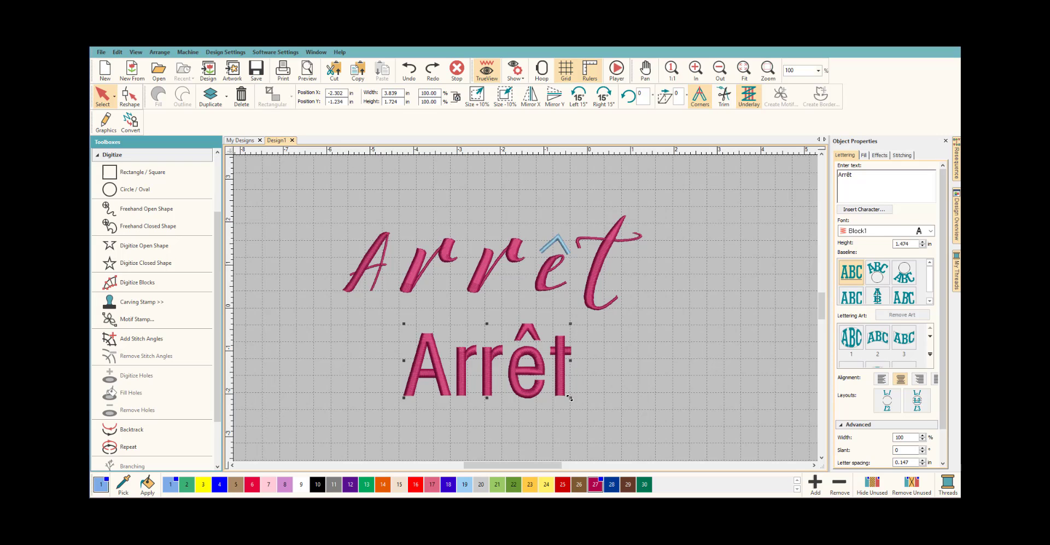
left_click_drag(571, 398, 704, 414)
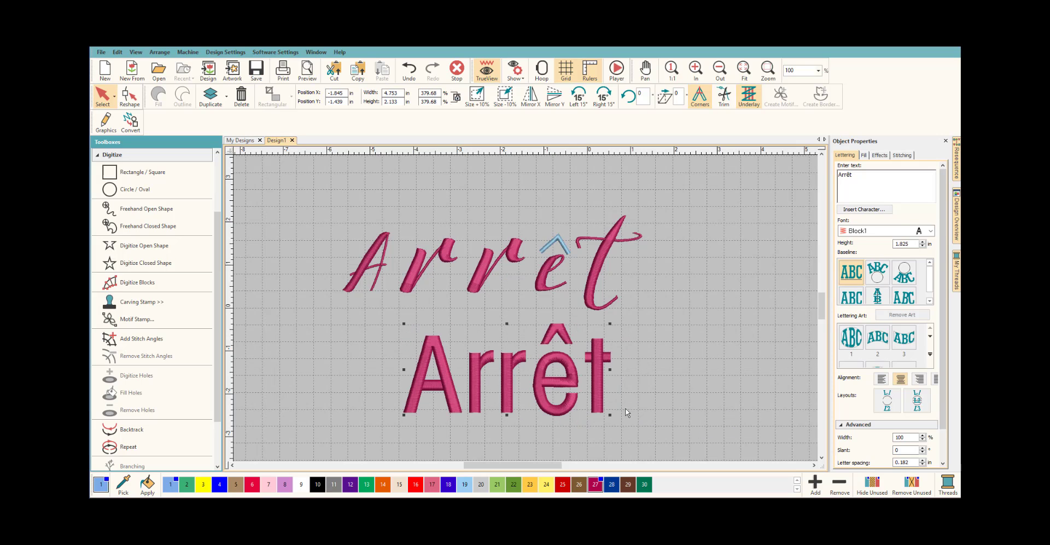
left_click_drag(611, 415, 492, 362)
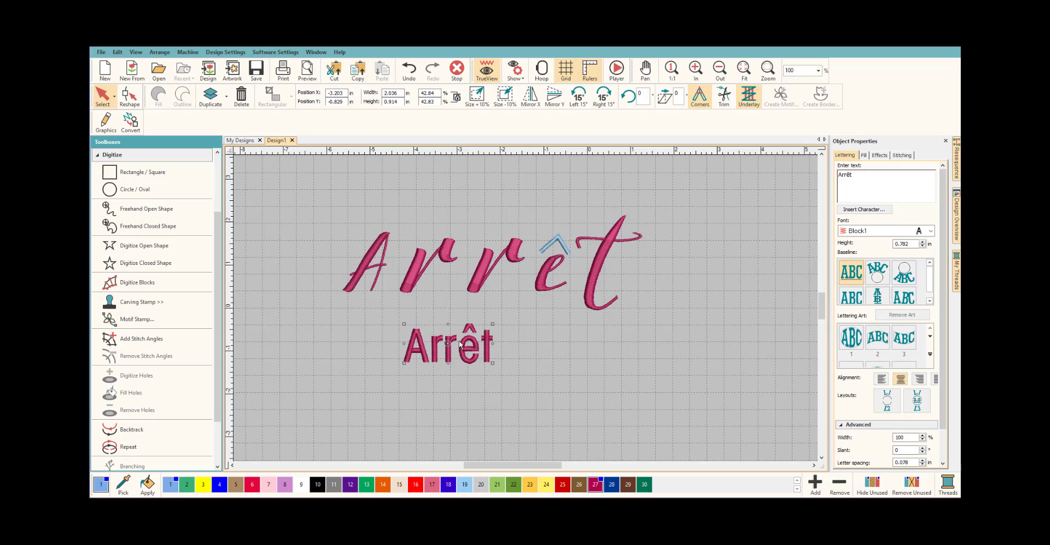
Delete the Block 'Arrêt' reference lettering and recolour the circumflex accent to thread 27 pink.
key("Delete")
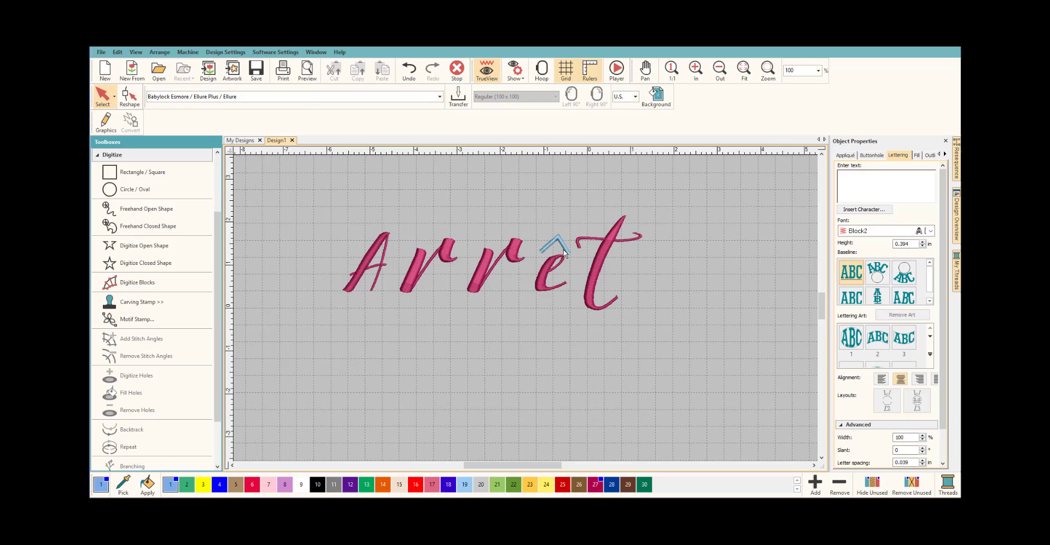
left_click(564, 251)
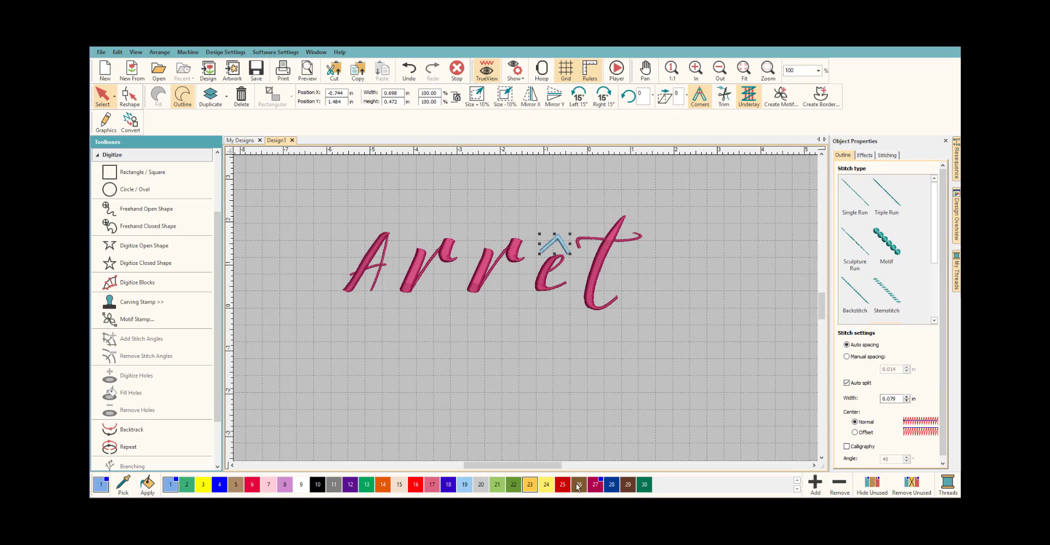
left_click(597, 485)
left_click(584, 379)
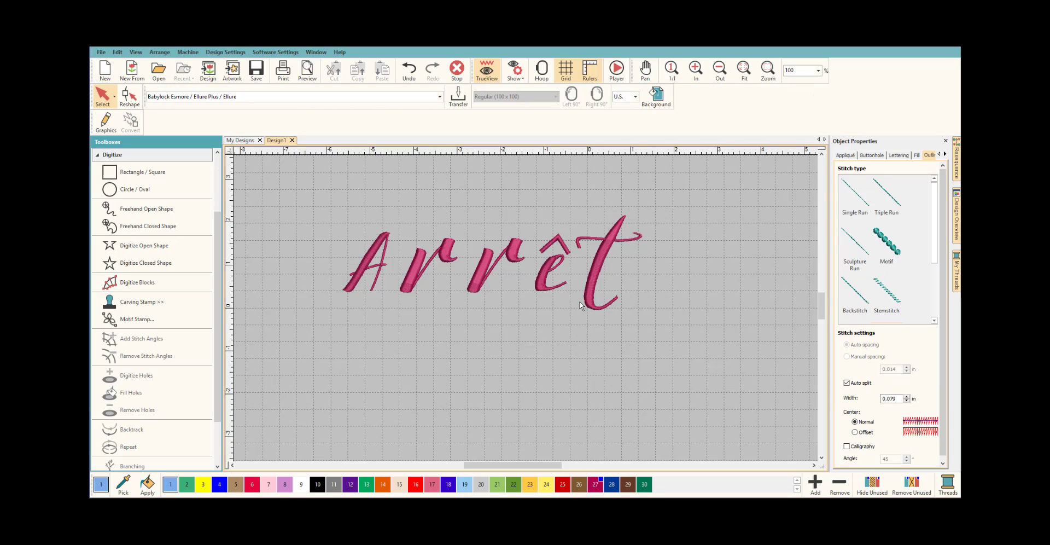
left_click(565, 252)
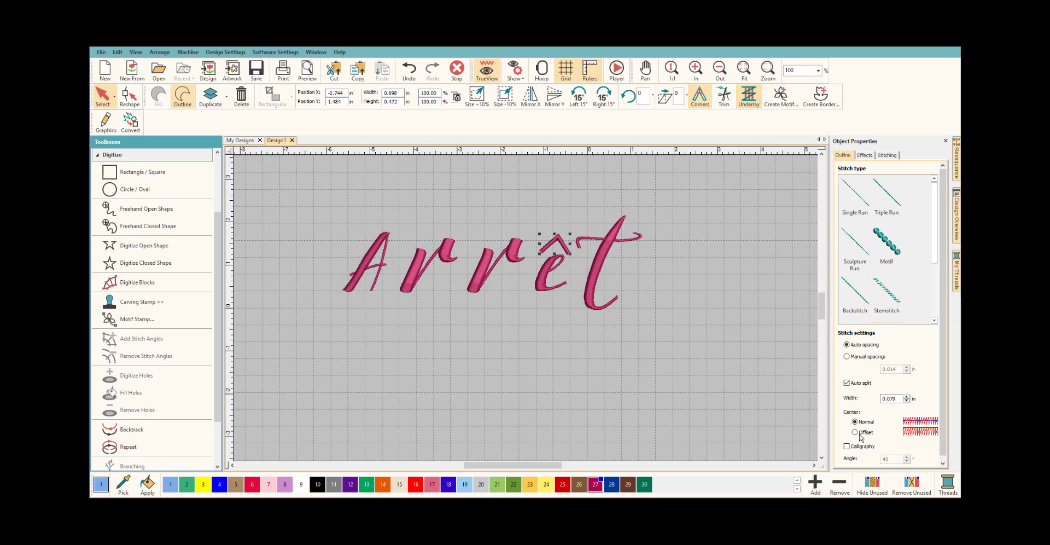
Give the circumflex a 45° calligraphic outline, widening the stroke so it is thin left and thick right.
key("Escape")
left_click(566, 251)
left_click(134, 100)
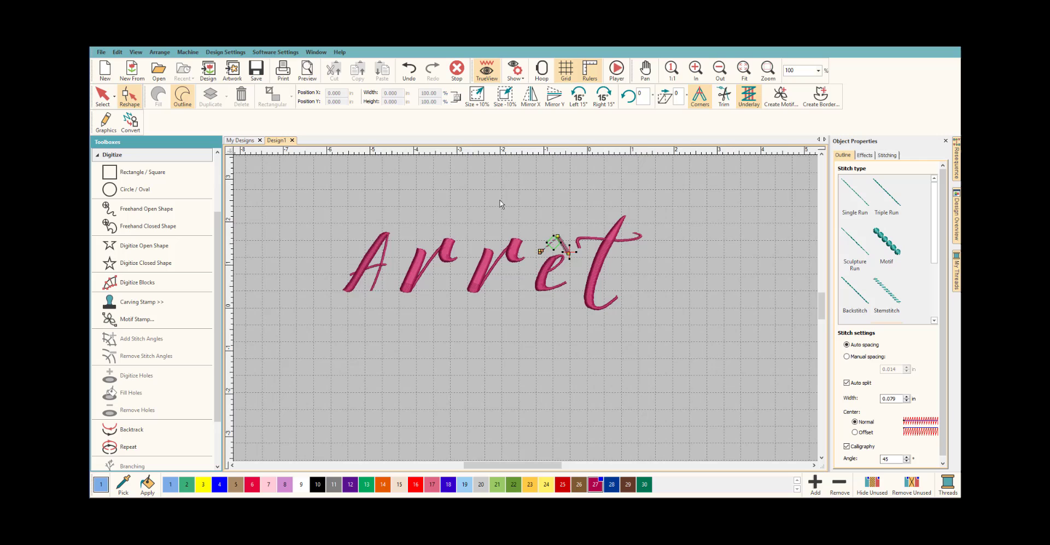
scroll(547, 306, "up", 3)
scroll(530, 313, "up", 4)
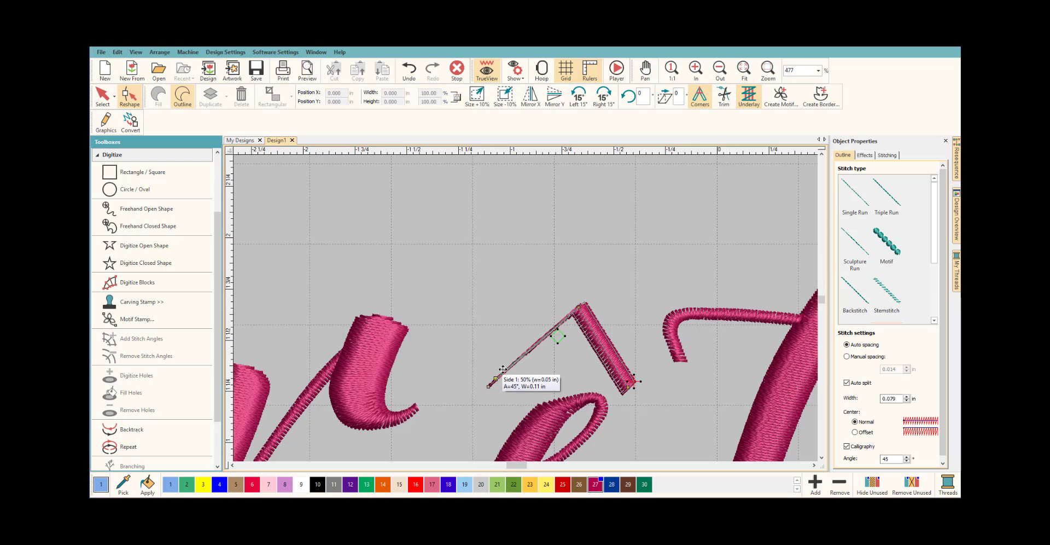
left_click_drag(503, 369, 505, 371)
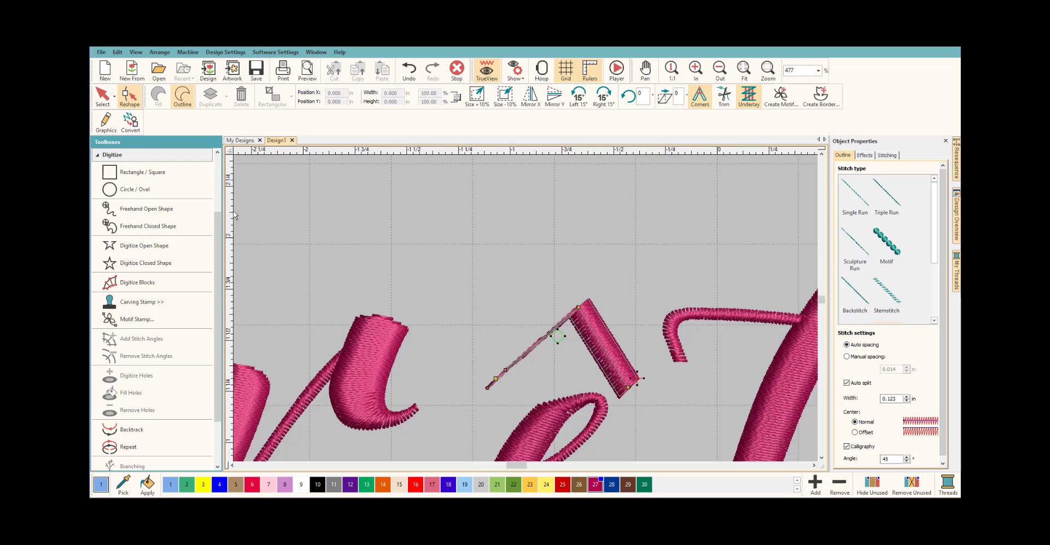
left_click(103, 95)
left_click(531, 313)
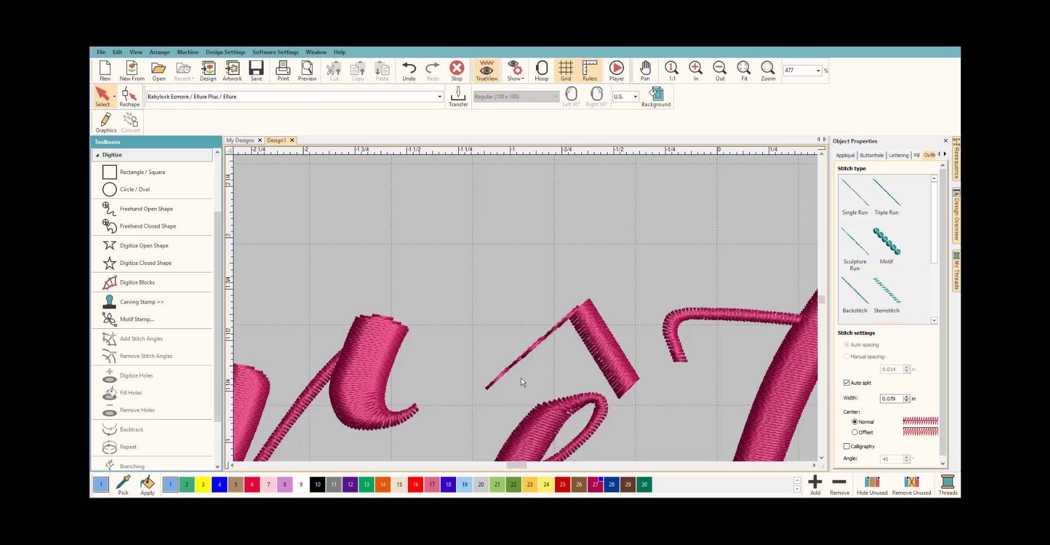
Zoom out and put the circumflex over the e back into node reshaping.
scroll(526, 374, "down", 5)
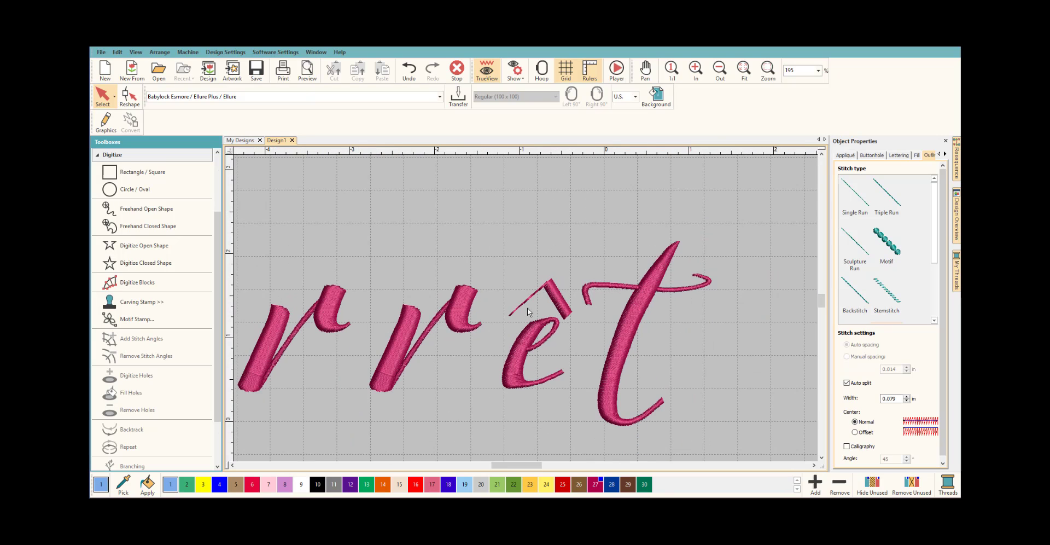
scroll(526, 316, "down", 1)
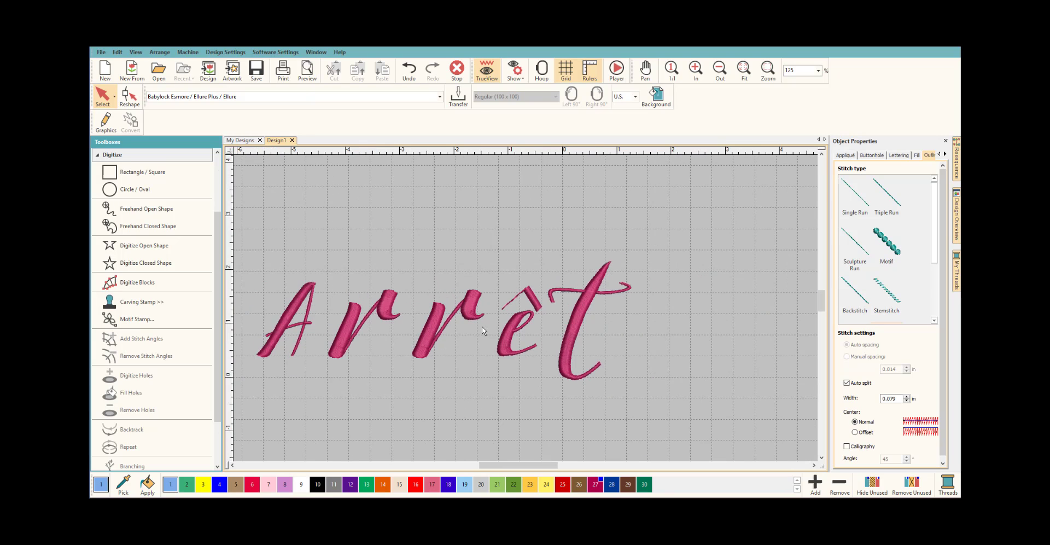
left_click(528, 295)
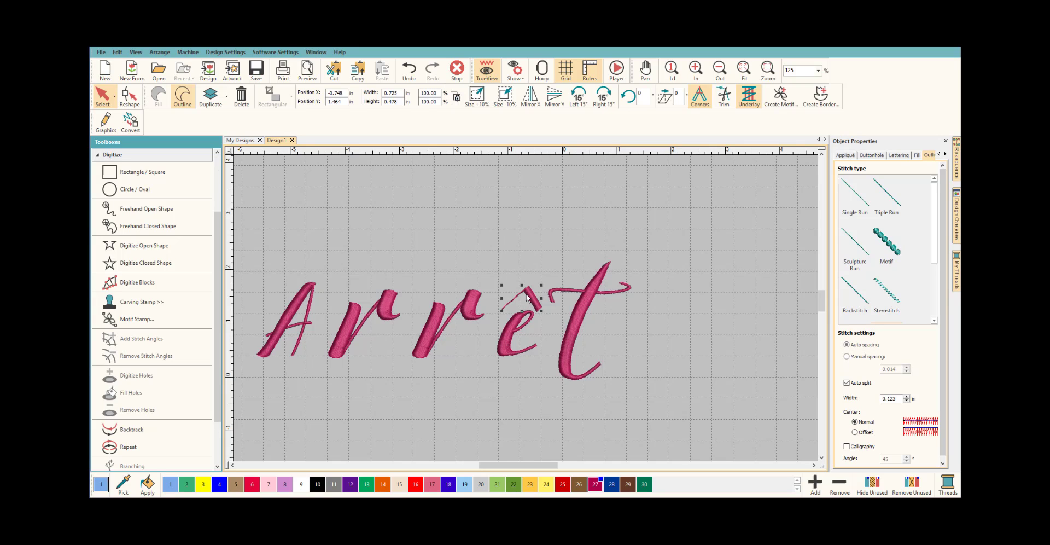
left_click(129, 96)
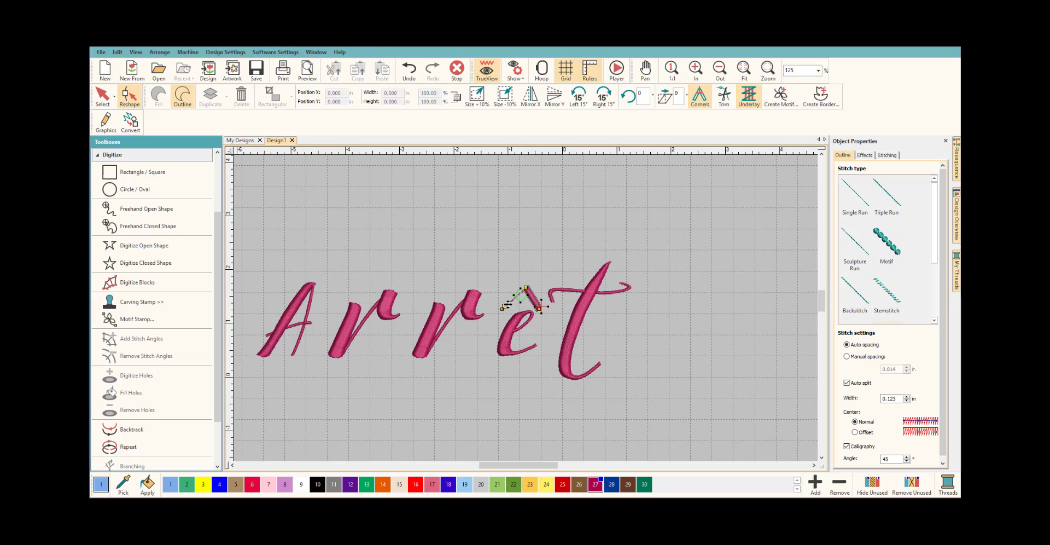